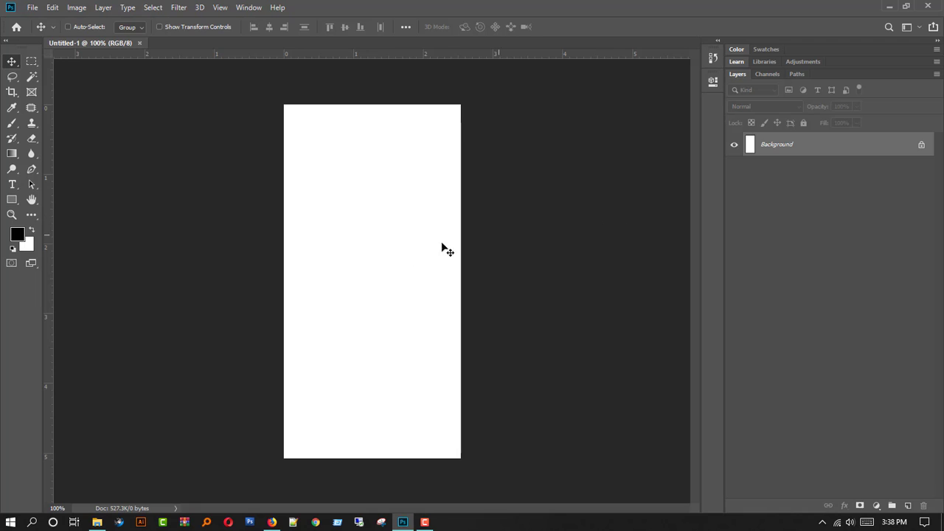
Unlock the background as a regular layer, add two empty layers above it, and hide the white layer.
left_click(907, 505)
left_click(921, 165)
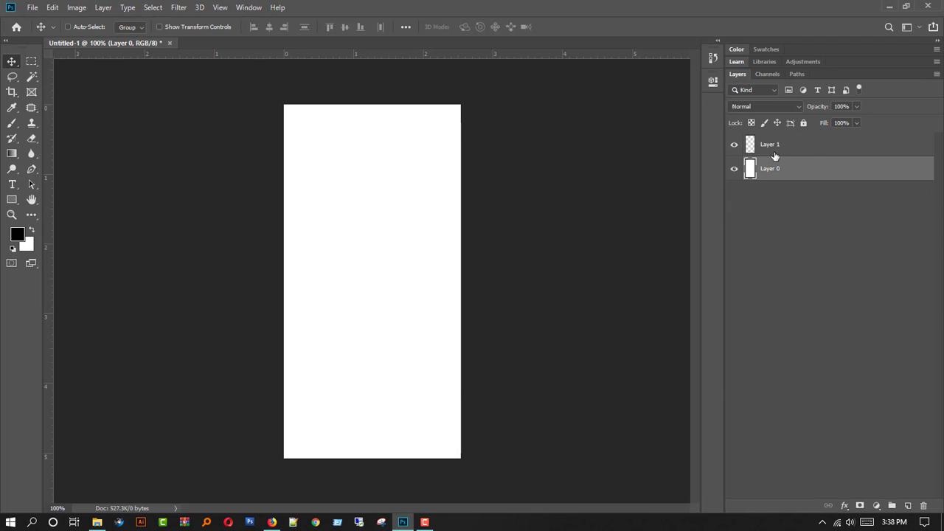
double_click(775, 158)
key("Escape")
left_click(754, 151)
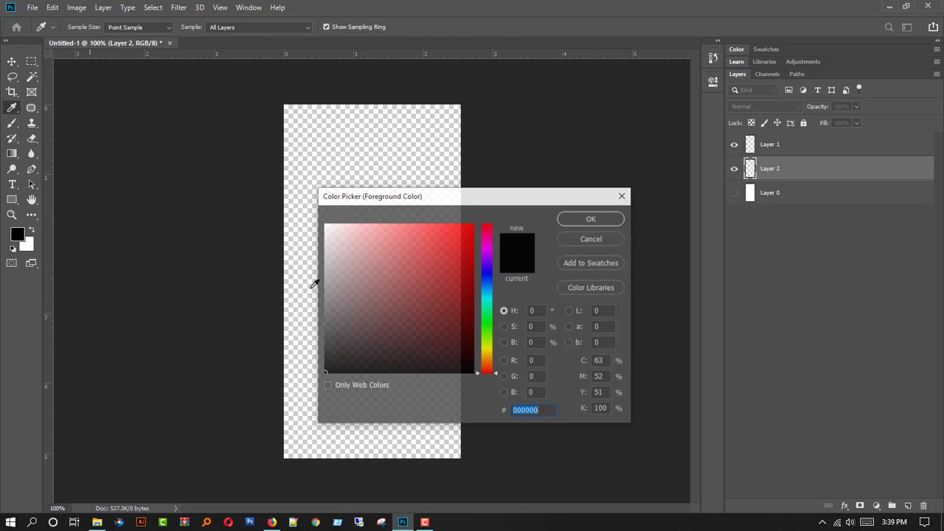
Fill the empty layer directly above the hidden white layer with light gray #c1c1c1.
left_click(18, 236)
left_click(324, 262)
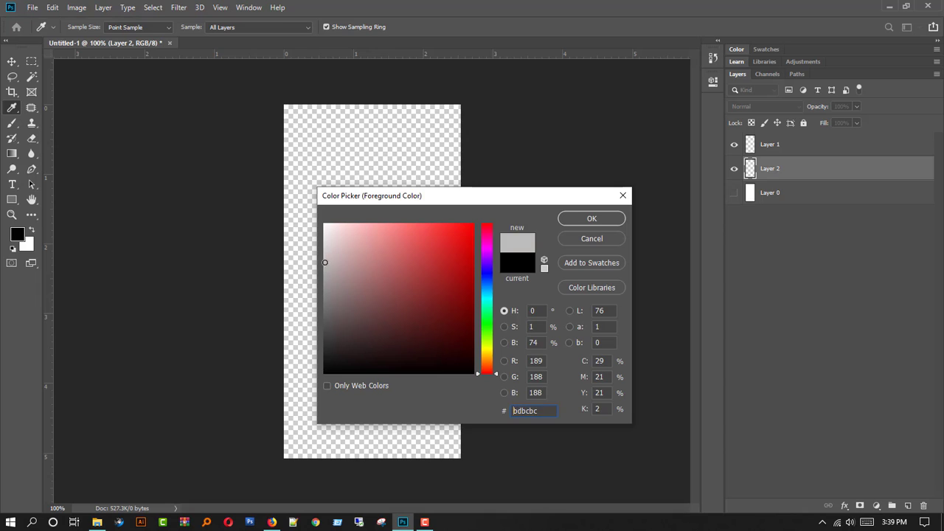
key("m")
left_click(583, 222)
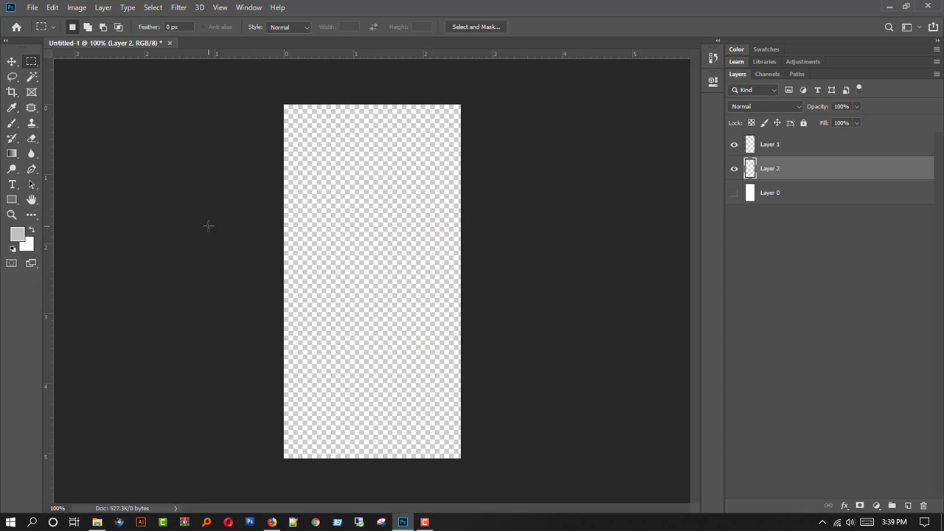
left_click(31, 215)
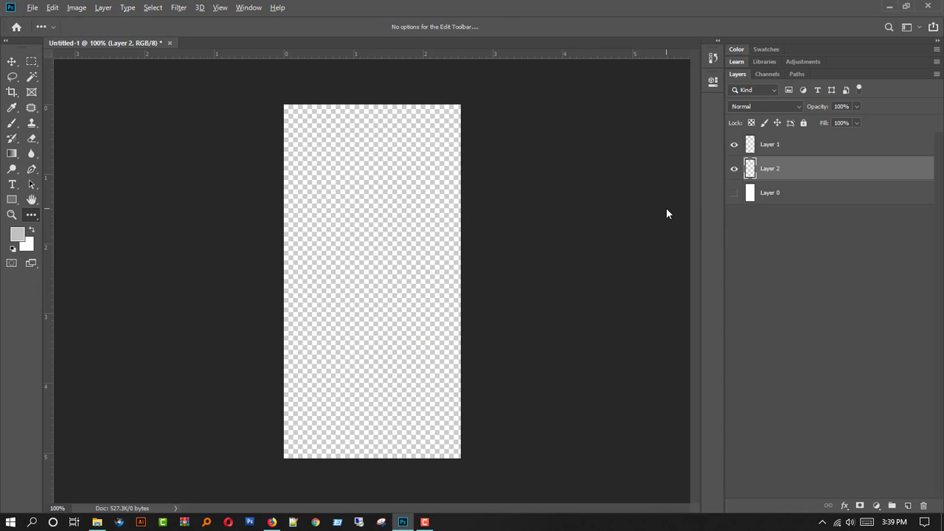
key("alt+BackSpace")
Draw a rectangle about 370 by 310 px over the upper part of the canvas on the topmost empty layer.
left_click(786, 150)
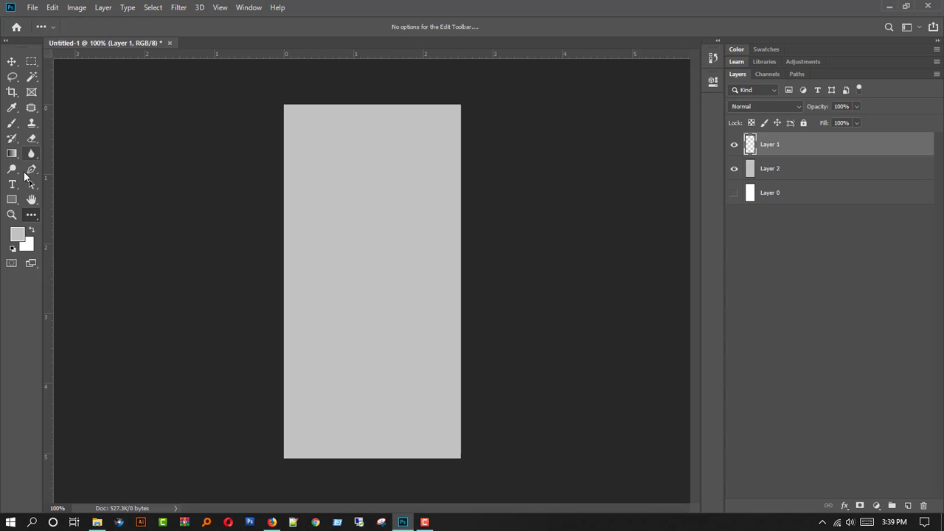
left_click(12, 199)
left_click_drag(262, 88, 481, 270)
Lower the rectangle's bottom-right corner and raise its bottom-left corner so the bottom edge slants down across the canvas, about 472 px total height.
left_click_drag(40, 186, 77, 199)
left_click_drag(483, 273, 477, 365)
left_click(435, 201)
left_click_drag(261, 270, 265, 247)
key("Right")
key("Right")
key("Right")
key("Right")
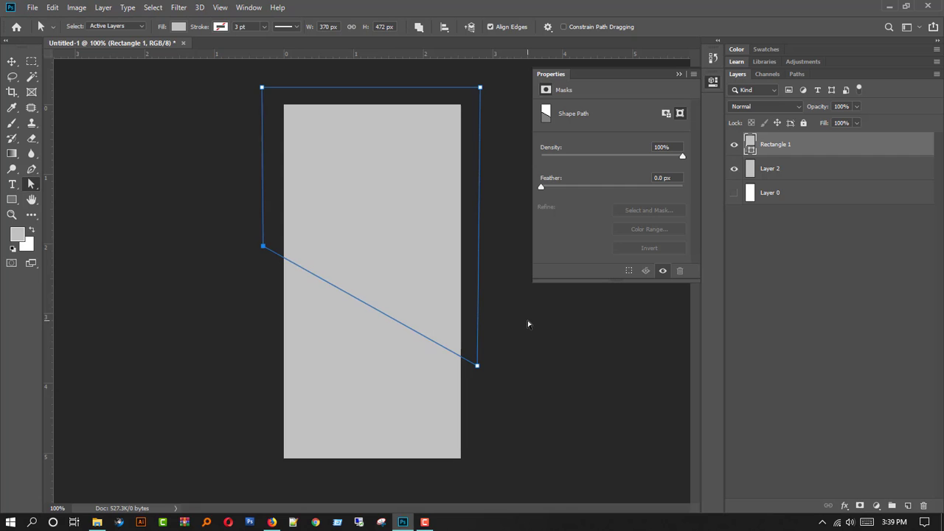
key("Left")
key("Left")
key("Left")
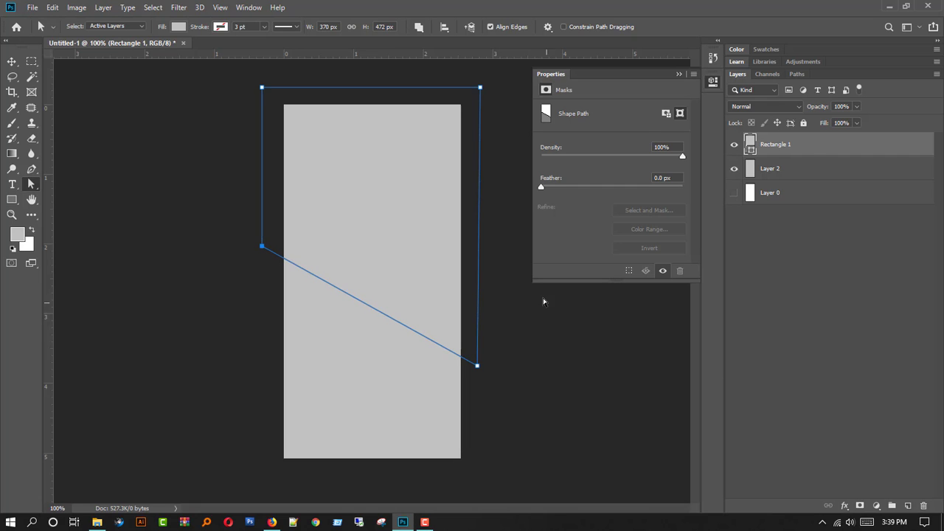
Recolor the slanted rectangle dark purple #3a0081 and deselect its path.
double_click(750, 146)
left_click_drag(451, 192, 583, 193)
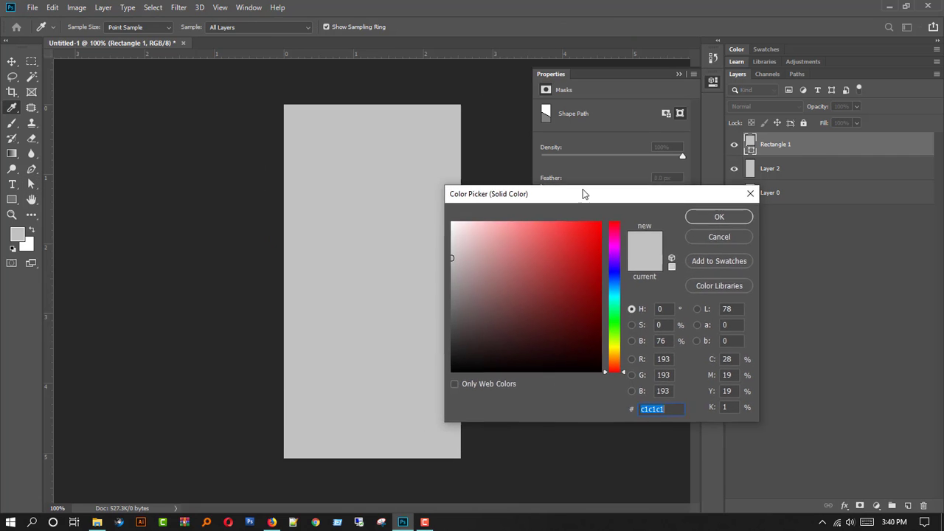
left_click(617, 255)
left_click(603, 277)
mouse_move(603, 277)
left_mouse_down()
mouse_move(604, 310)
mouse_move(606, 295)
left_mouse_up()
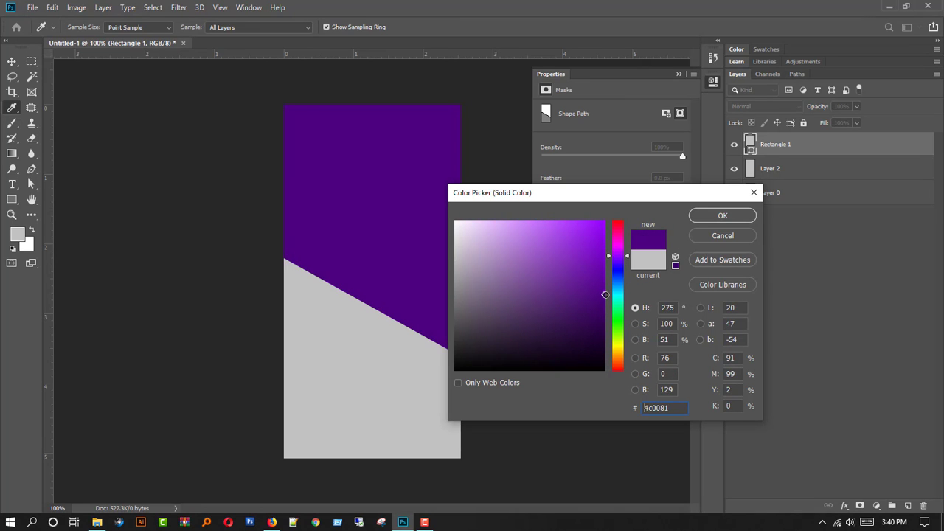
left_click_drag(625, 256, 629, 261)
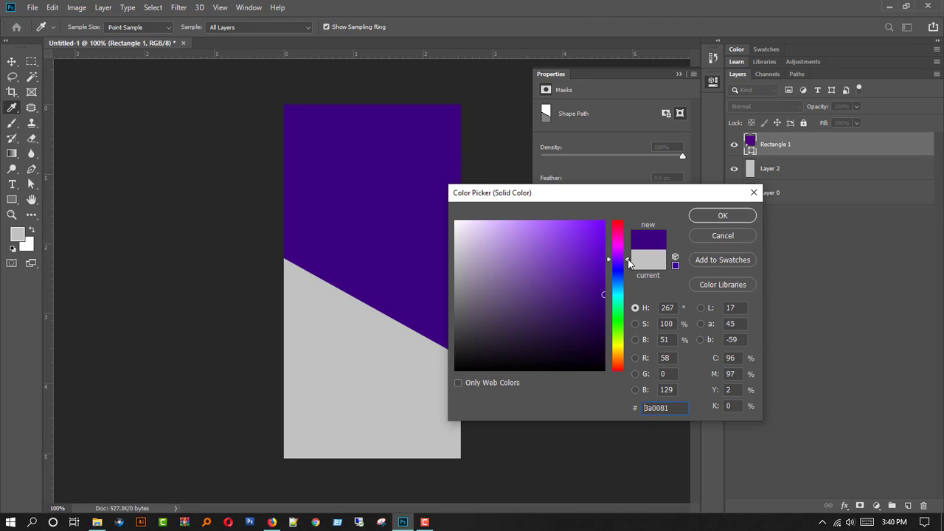
left_click(718, 217)
left_click(792, 148)
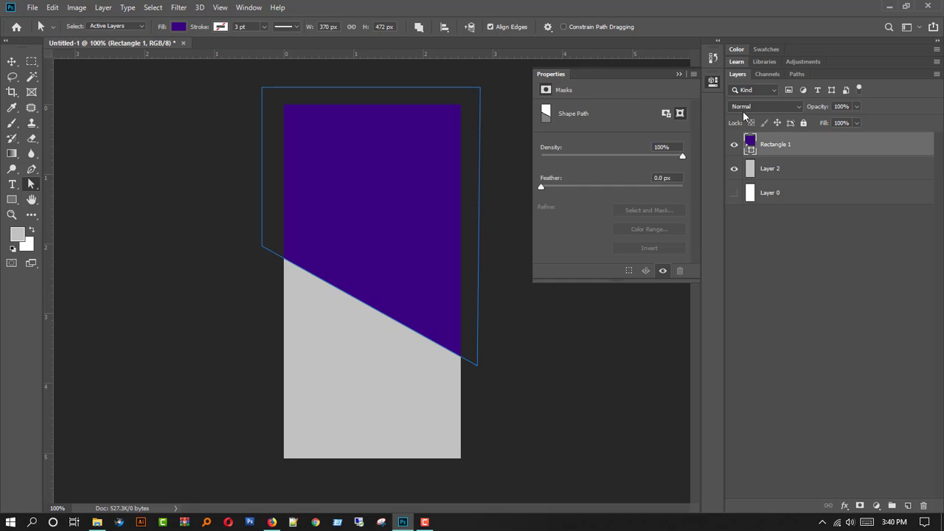
left_click(591, 256)
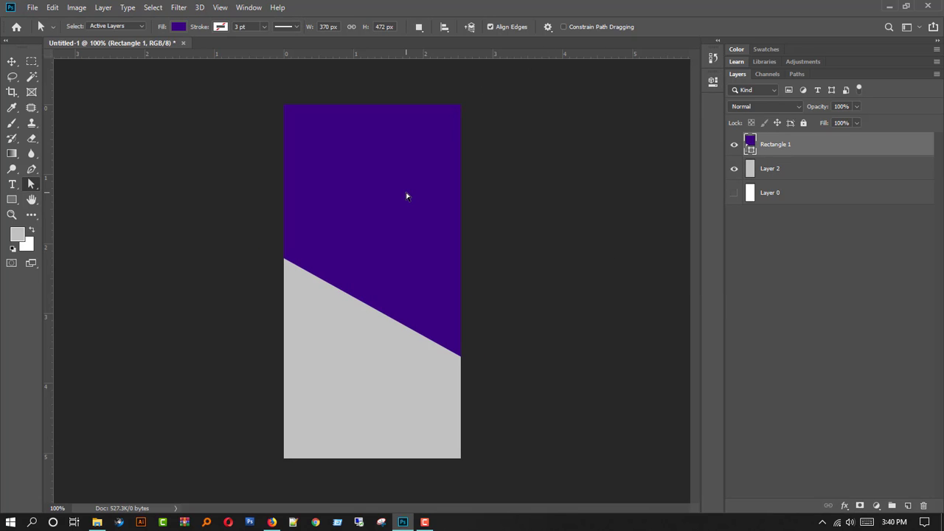
Draw a rounded rectangle about 233 by 378 px with a 10 px radius in the middle of the canvas on a new layer.
left_click_drag(12, 199, 58, 213)
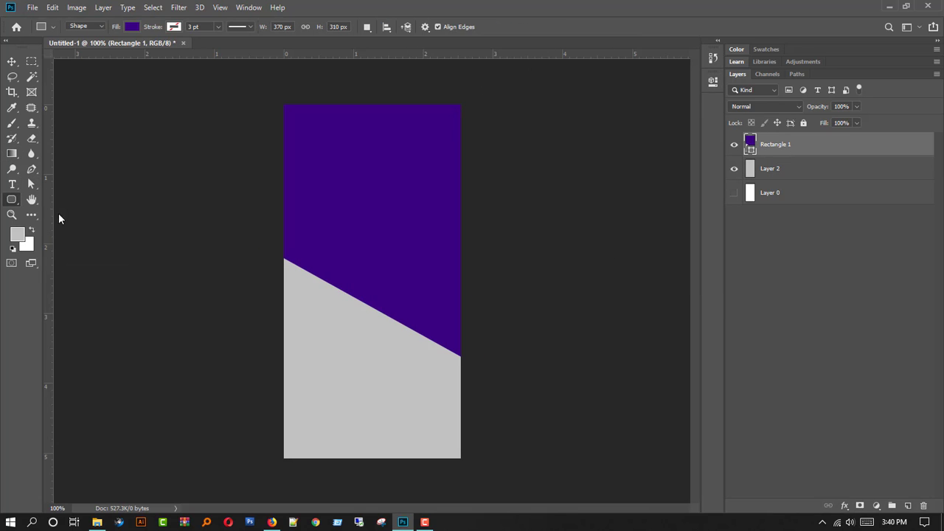
left_click(908, 506)
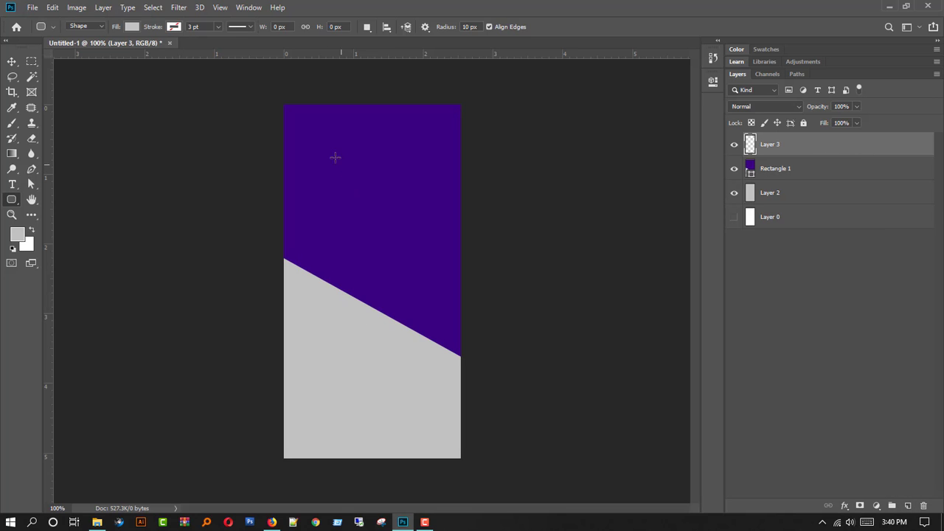
left_click_drag(303, 183, 440, 406)
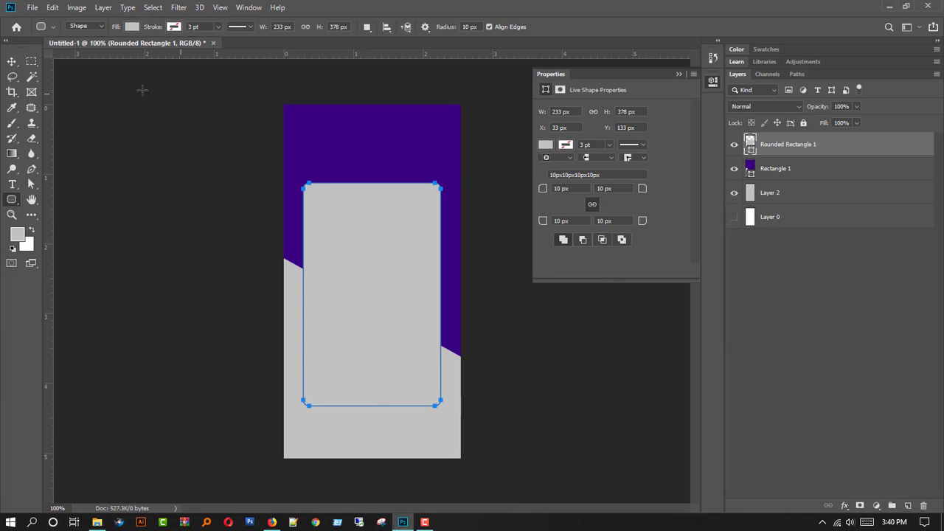
Transform the rounded rectangle about its center to be narrower and taller, about 211 by 404 px.
key("v")
key("ctrl+t")
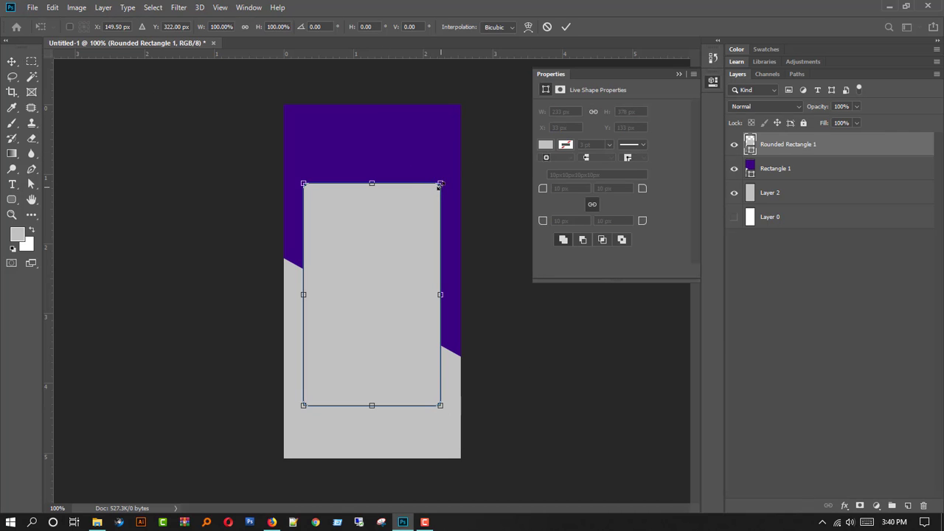
mouse_move(440, 181)
left_mouse_down()
mouse_move(445, 168)
mouse_move(433, 175)
left_mouse_up()
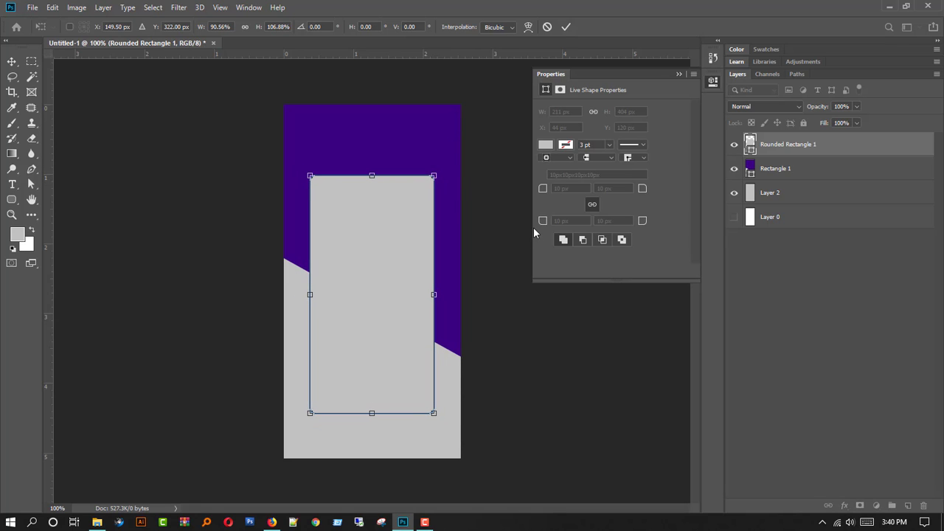
key("Return")
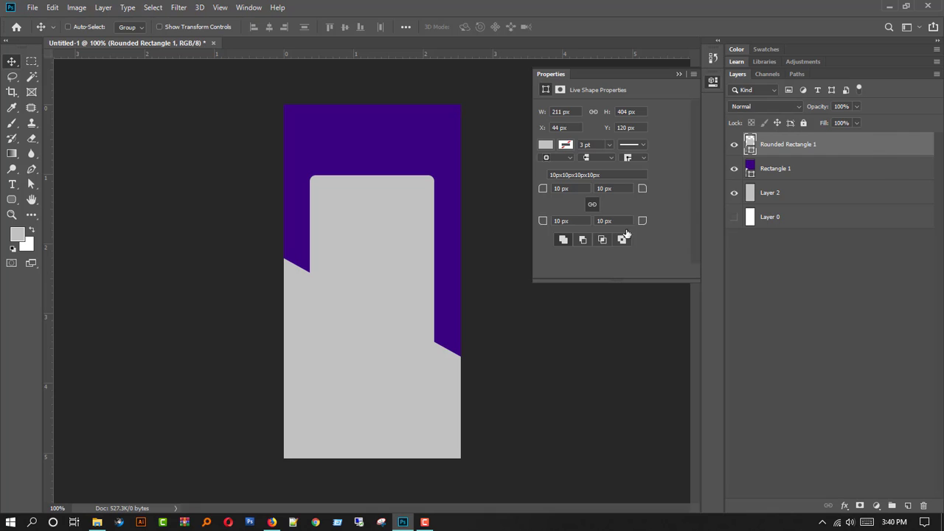
double_click(854, 145)
left_click(778, 156)
left_click(876, 506)
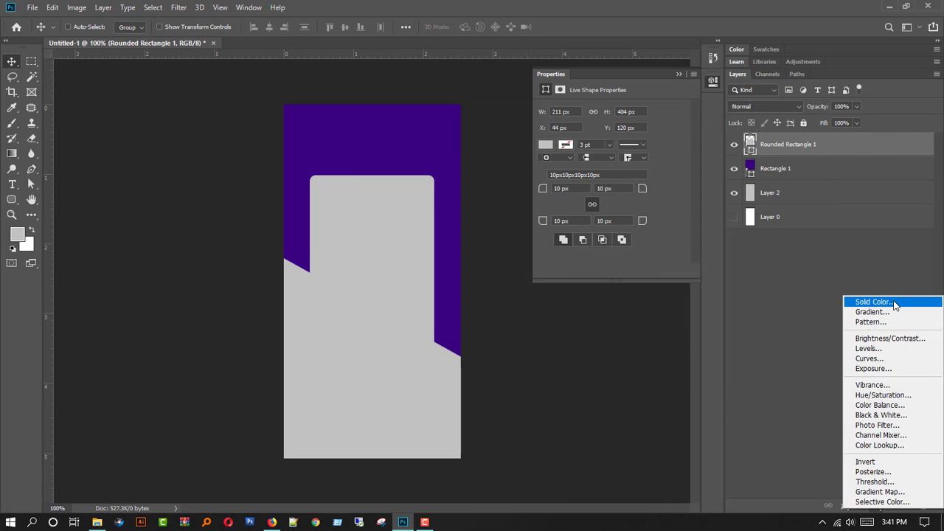
left_click(798, 322)
Add a 4 px centered stroke to the rounded rectangle, using the dark purple #3a0081 sampled from the slanted shape.
left_click(679, 74)
double_click(909, 147)
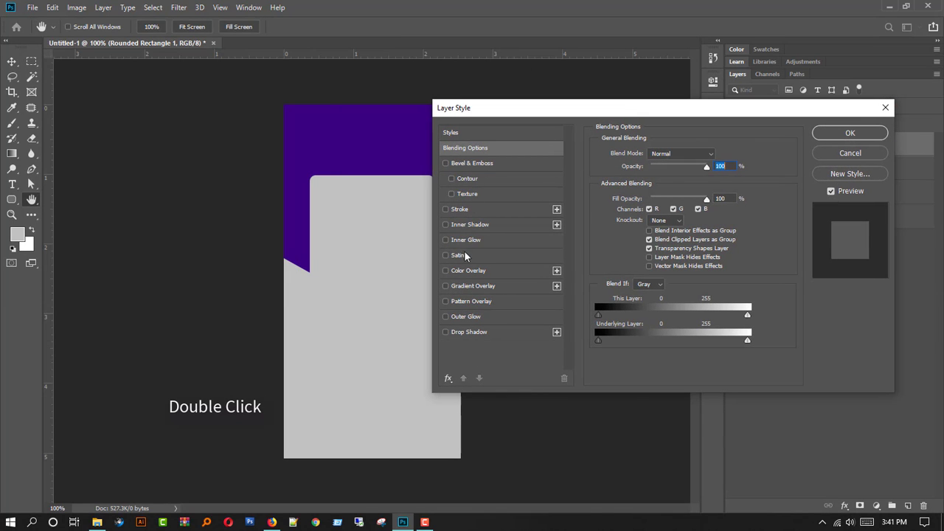
left_click(459, 210)
left_click(622, 242)
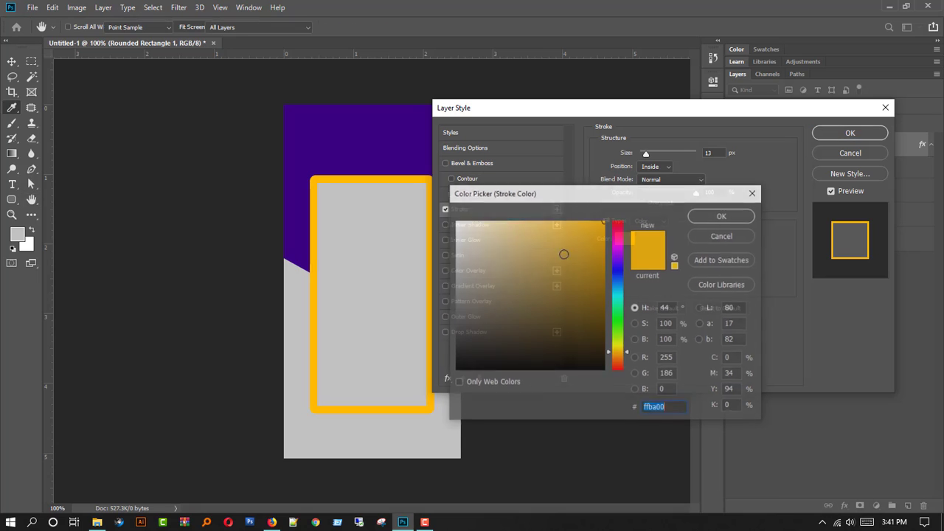
left_click(396, 171)
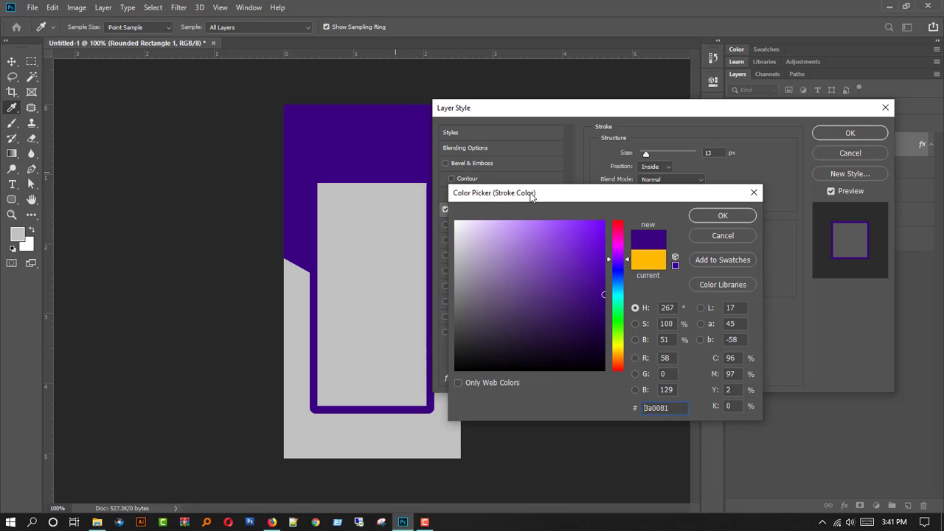
left_click(721, 216)
type("4")
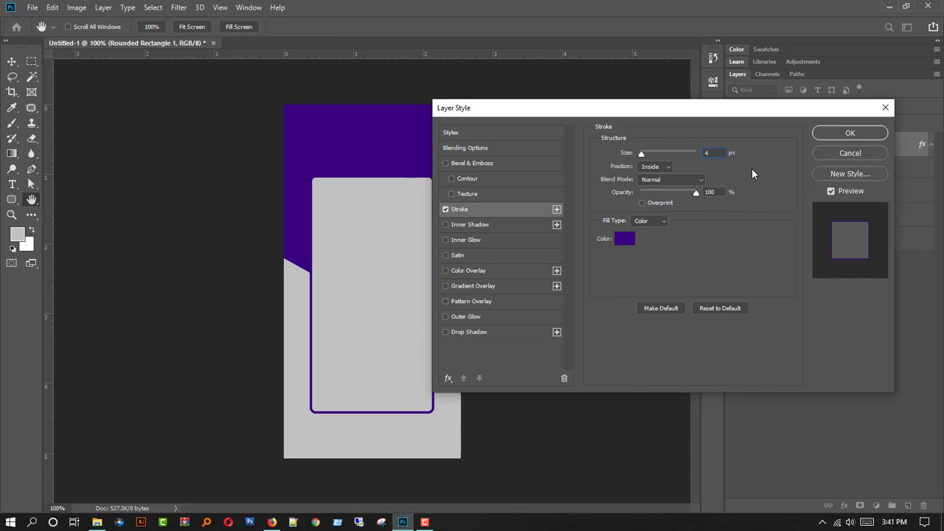
left_click(655, 167)
left_click(652, 180)
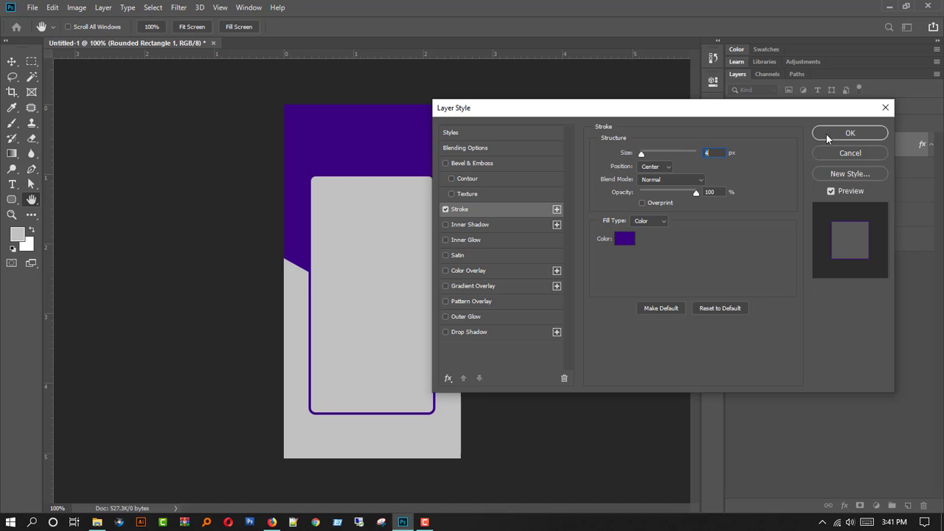
left_click(848, 133)
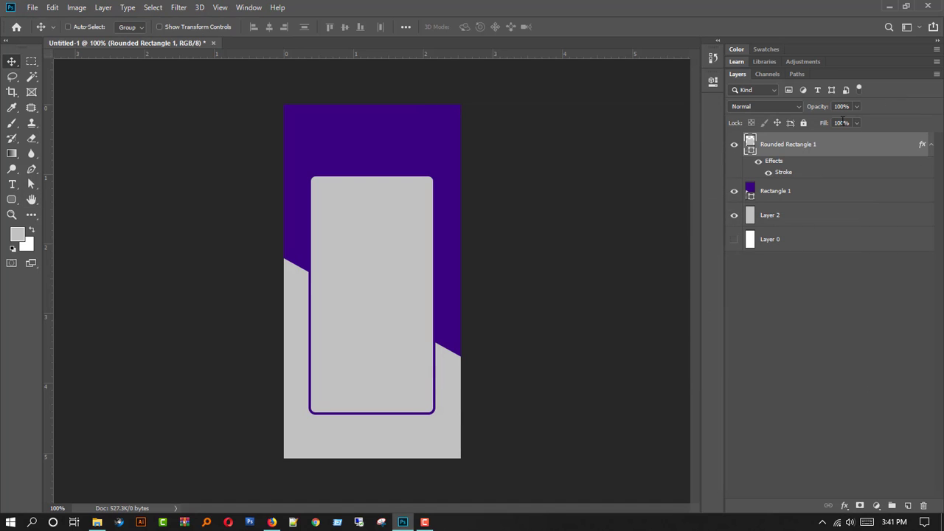
Try the rounded rectangle layer at 0% fill and undo the change.
type("0")
key("Return")
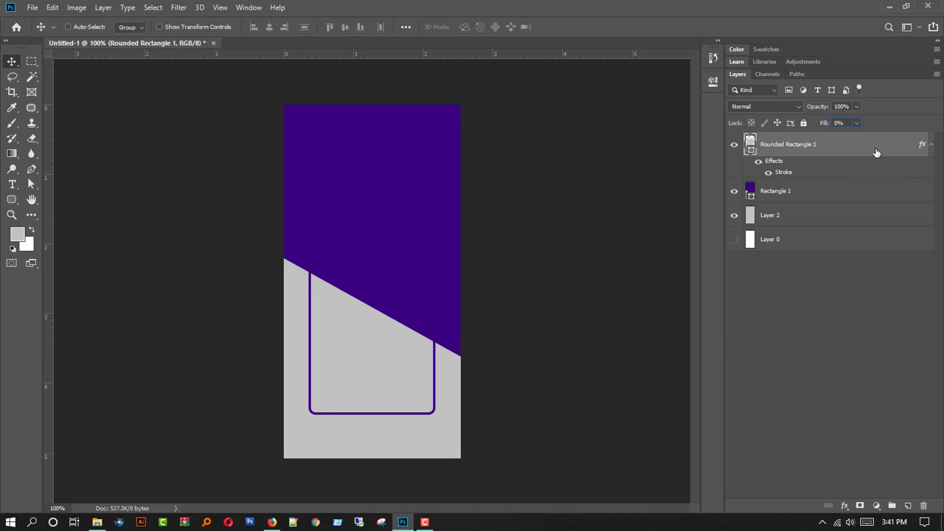
double_click(841, 175)
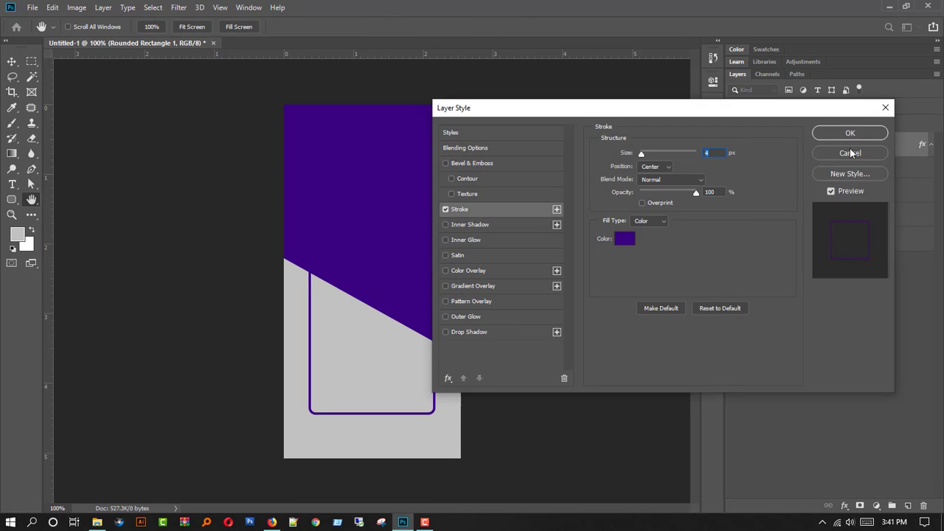
left_click(851, 152)
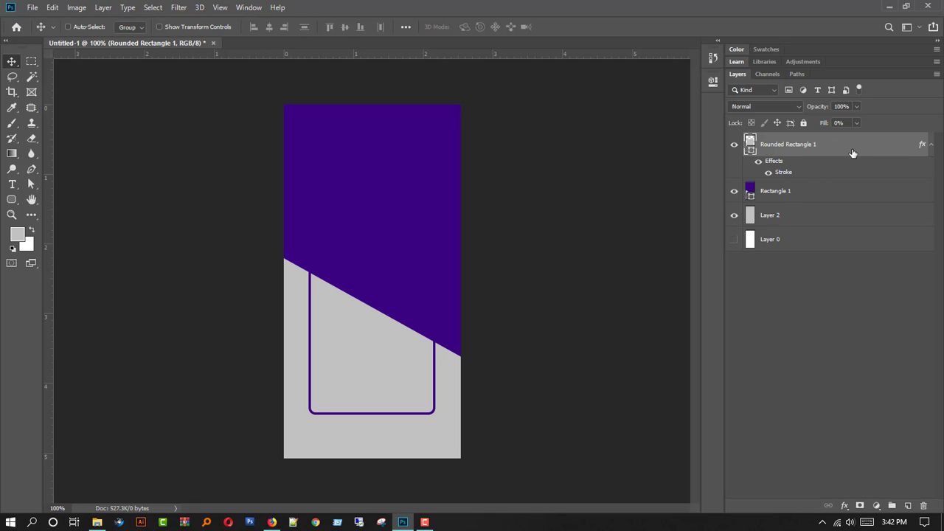
key("ctrl+z")
Duplicate the rounded rectangle layer and recolor the copy's stroke light gray #c1c1c1, sampled from the background.
left_click(931, 145)
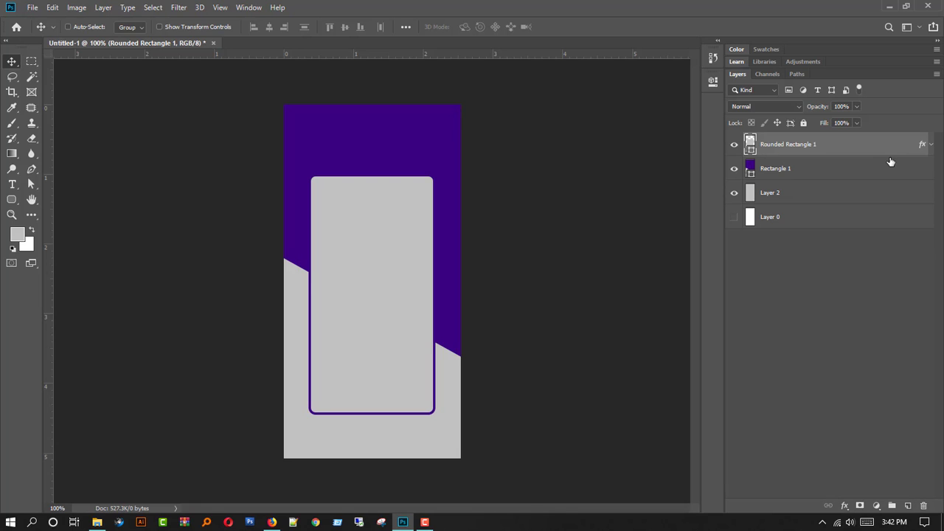
left_click_drag(891, 152, 908, 506)
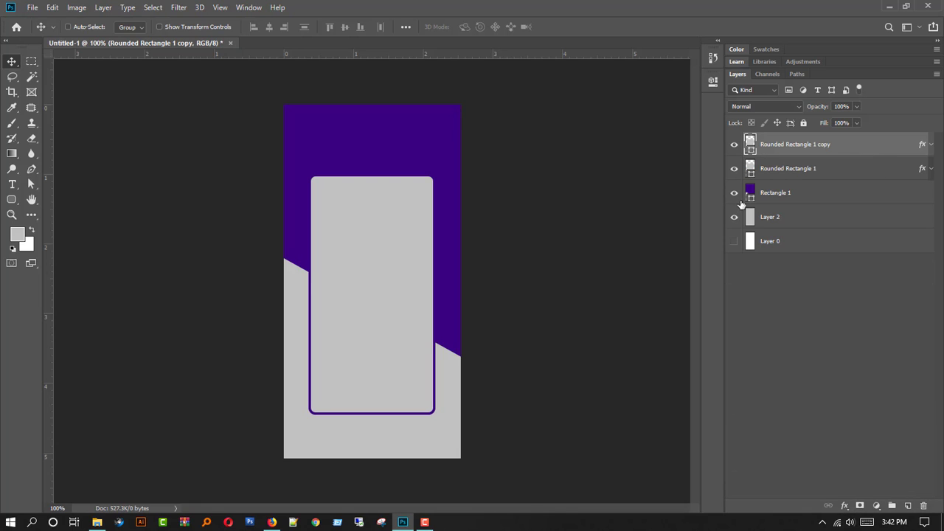
left_click(932, 145)
double_click(809, 175)
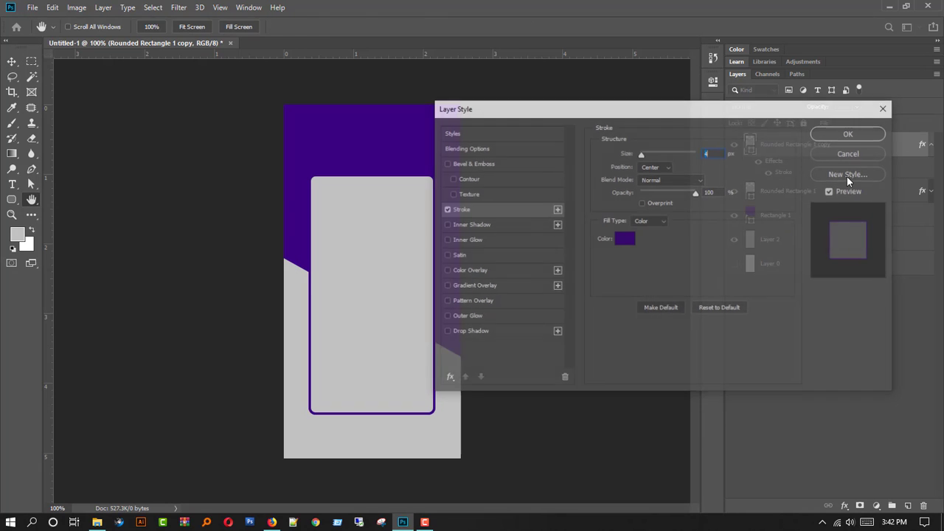
left_click(627, 240)
left_click(410, 434)
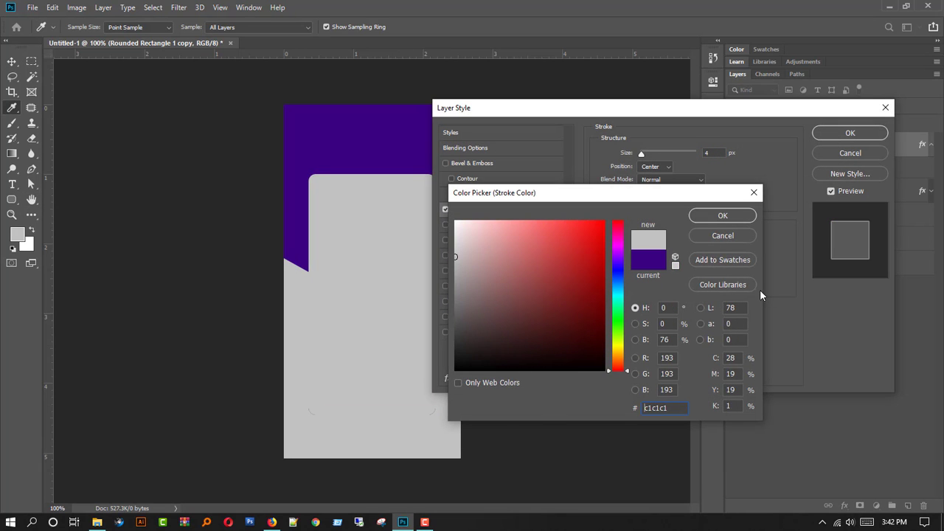
left_click(750, 216)
left_click(874, 133)
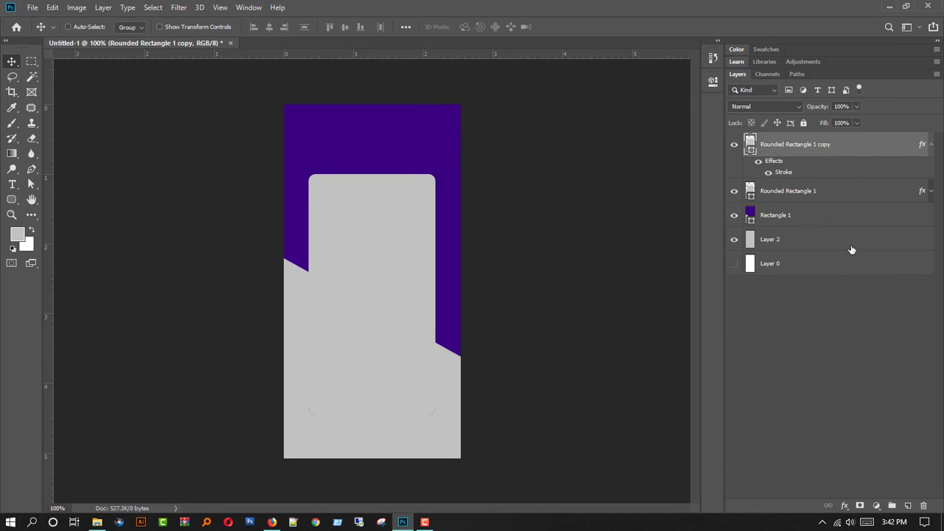
Try to delete the part of the Rounded Rectangle 1 copy layer lying outside the slanted Rectangle 1 shape, then clear the selection.
left_click(752, 215)
left_click(752, 215, "ctrl")
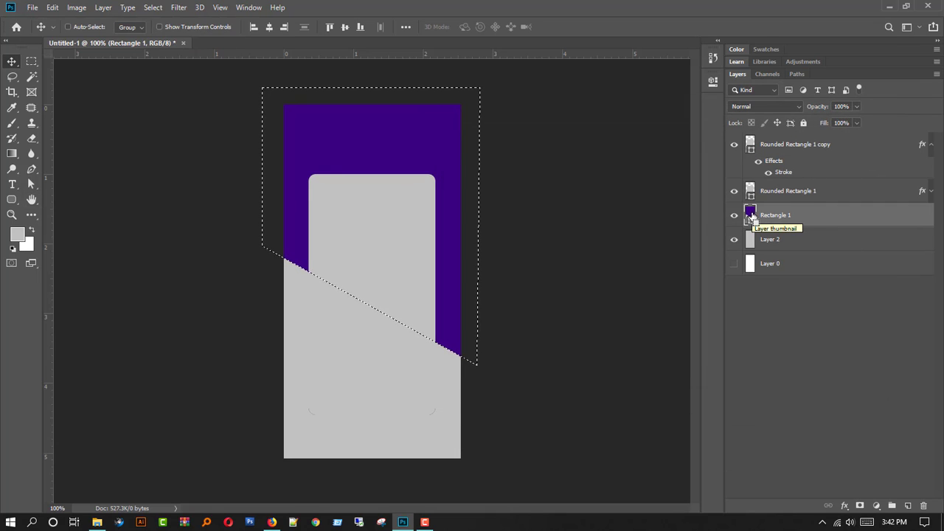
left_click(823, 147)
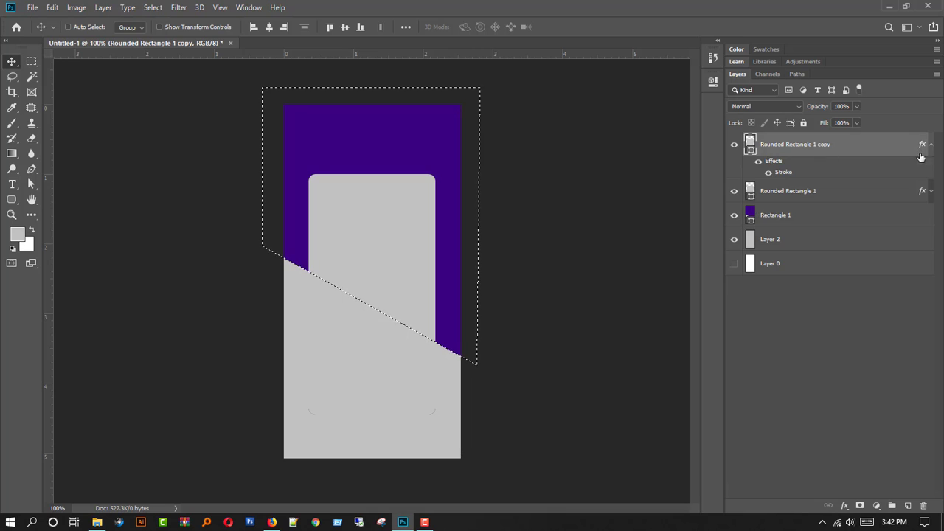
left_click(930, 143)
key("ctrl+shift+i")
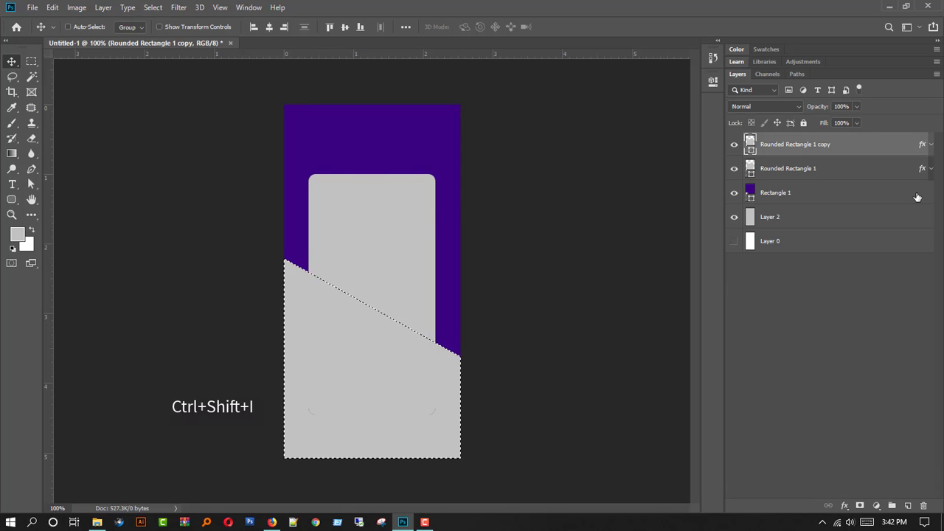
key("Delete")
left_click(457, 201)
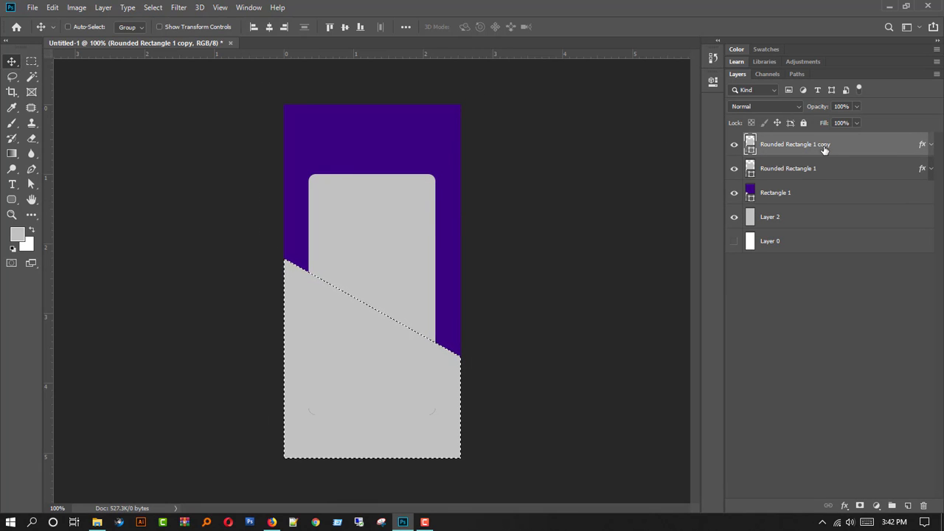
double_click(751, 150)
key("Escape")
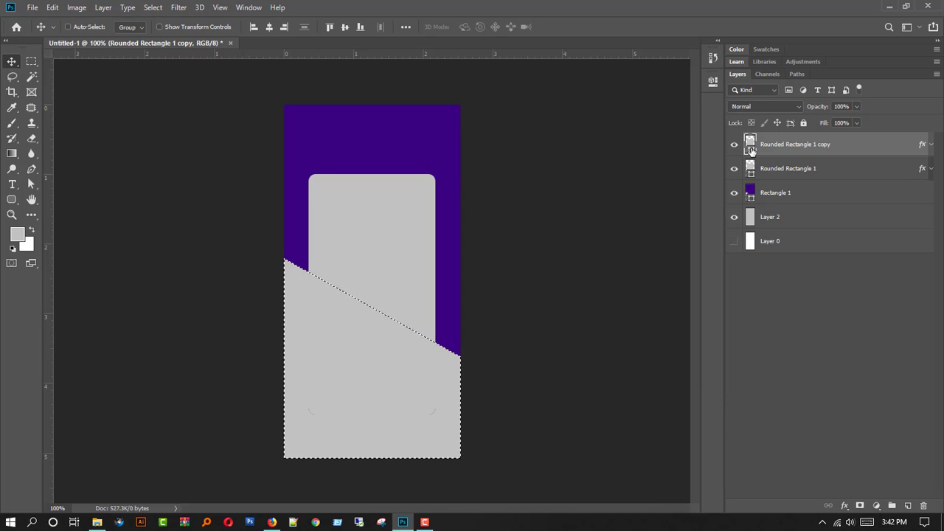
key("ctrl+d")
Rasterize the Rounded Rectangle 1 copy layer.
right_click(750, 148)
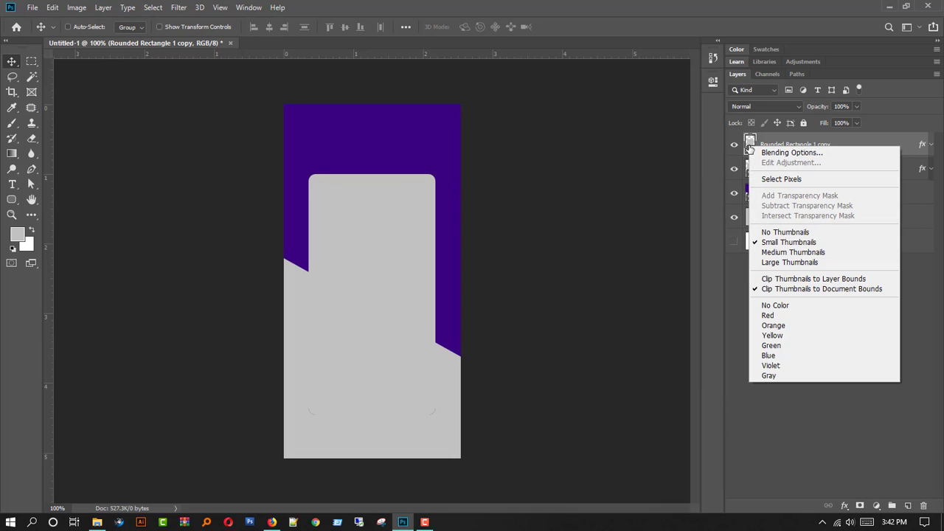
left_click(758, 292)
right_click(753, 151)
left_click(768, 249)
right_click(757, 155)
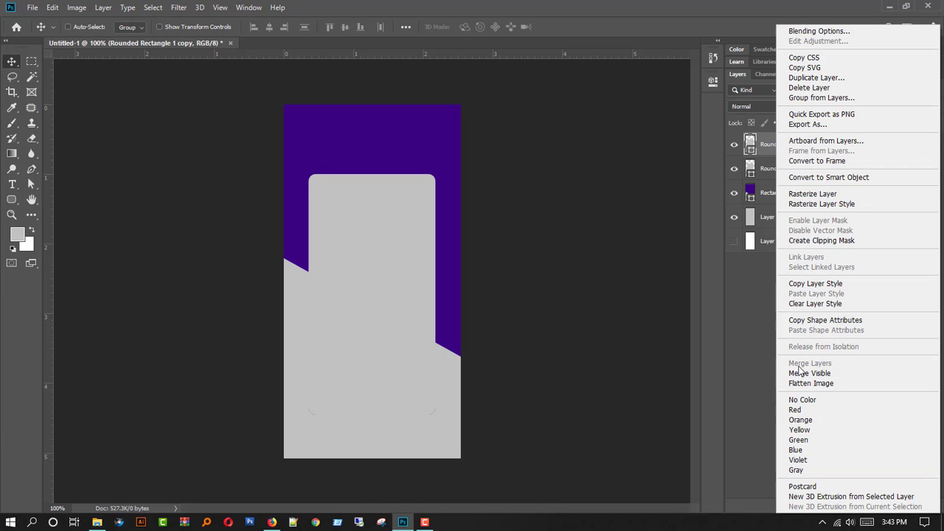
left_click(831, 194)
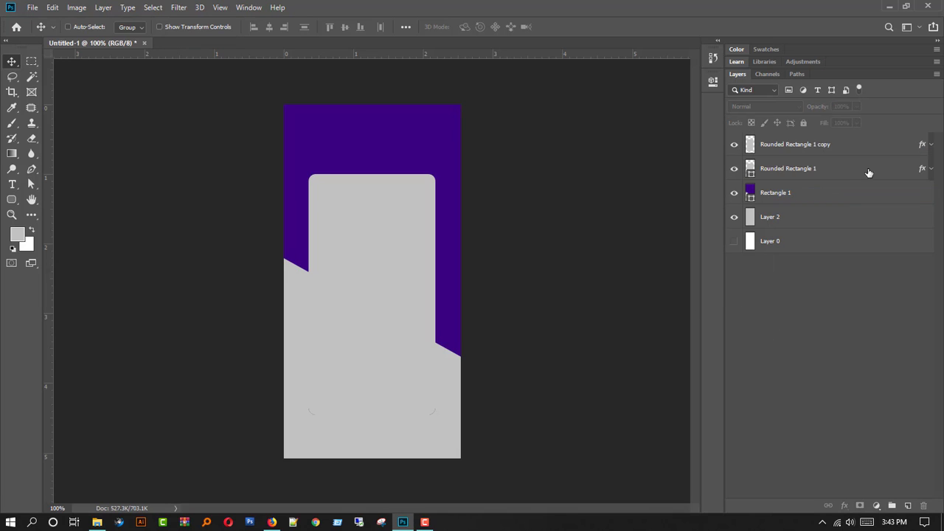
Delete the part of the Rounded Rectangle 1 copy layer outside the Rectangle 1 shape, using the inverse of that shape's selection.
left_click(750, 193, "ctrl")
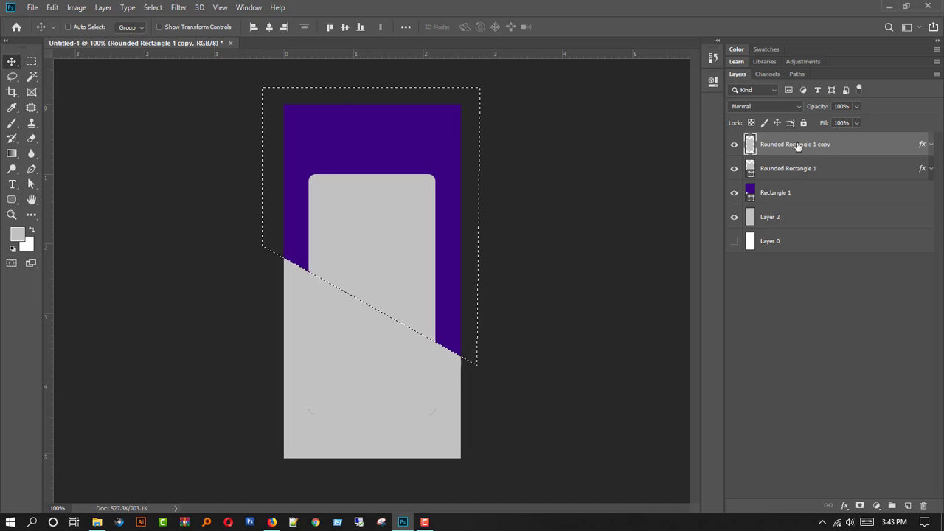
key("ctrl+shift+i")
key("Delete")
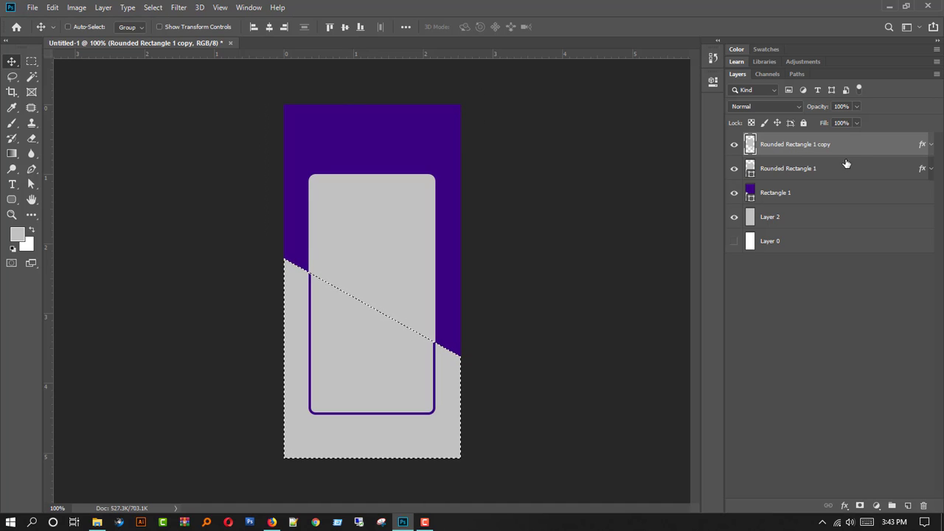
Set the fill of both the Rounded Rectangle 1 copy and Rounded Rectangle 1 layers to 0% and clear the selection.
left_click(839, 122)
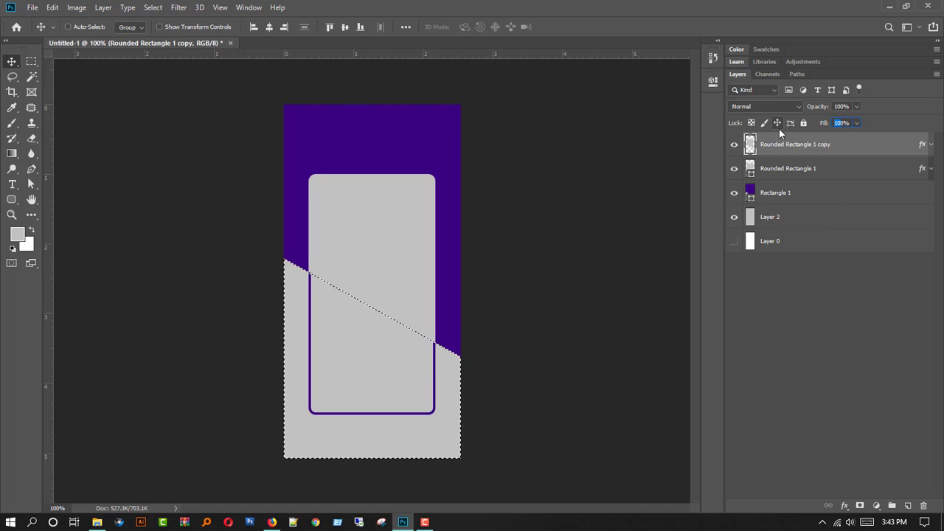
type("0")
key("Return")
left_click(789, 168)
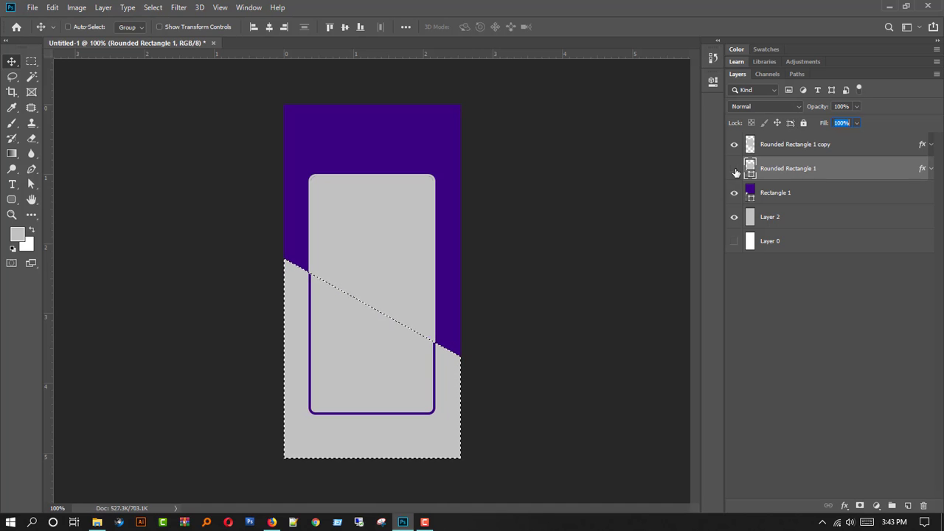
left_click(733, 168)
left_click(828, 204)
left_click(832, 173)
left_click(733, 168)
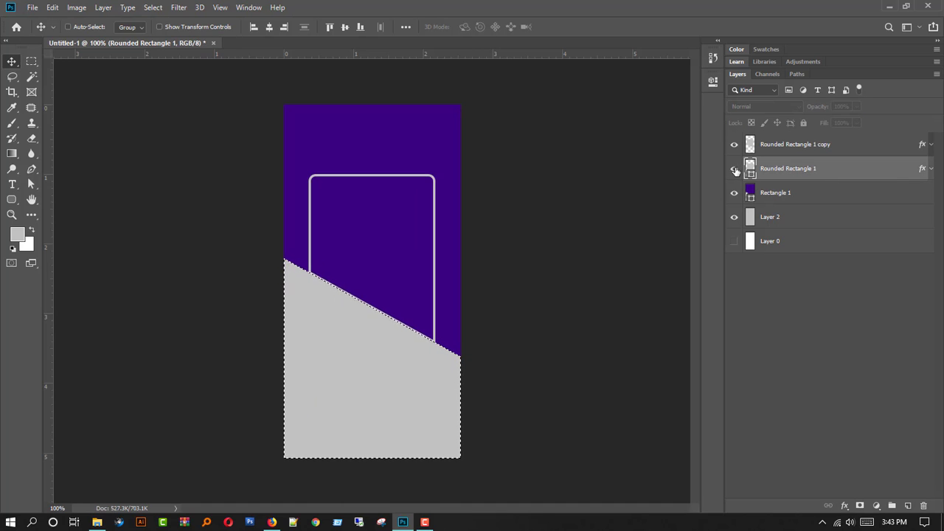
left_click_drag(848, 123, 807, 124)
type("0")
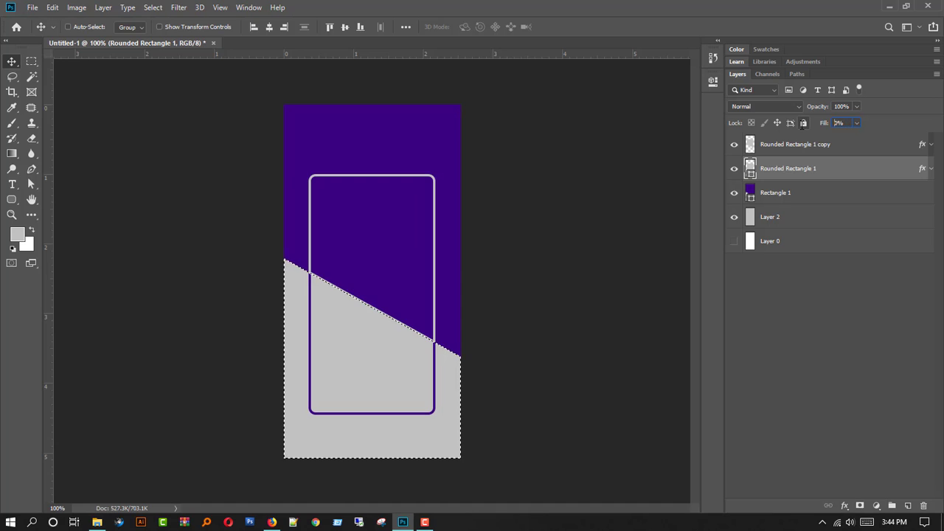
key("ctrl+d")
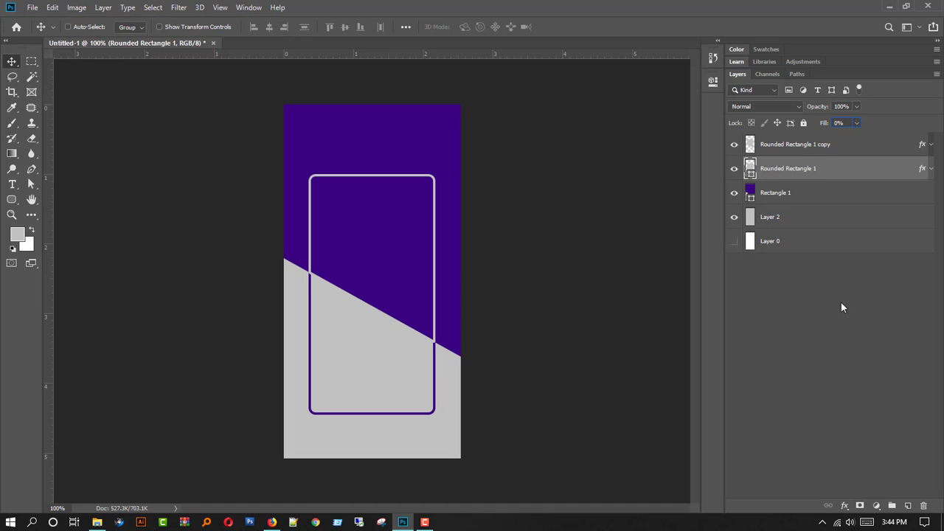
Inspect where the frame outline crosses the slanted edge and compare the design with and without the Rounded Rectangle 1 layer.
left_click(12, 215)
left_click(367, 308)
left_click(367, 308)
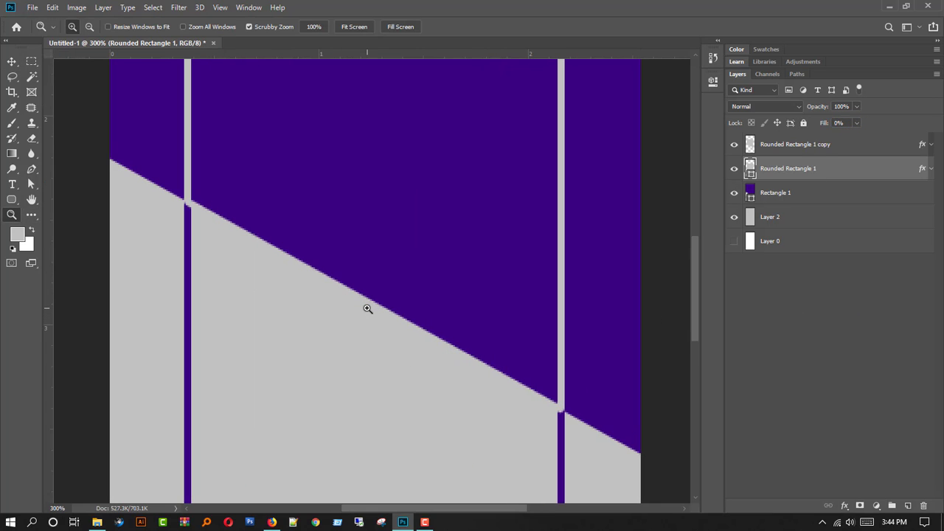
double_click(15, 216)
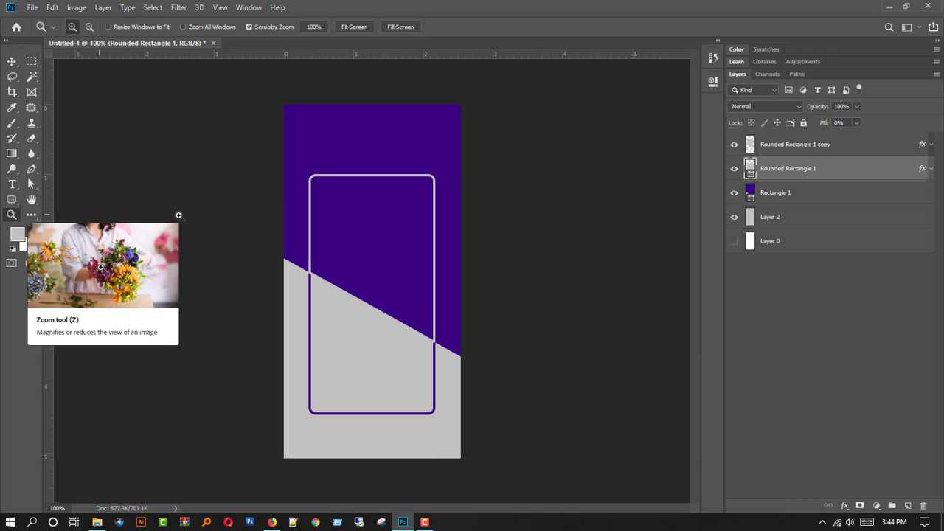
left_click(733, 168)
left_click(734, 168)
left_click(734, 168)
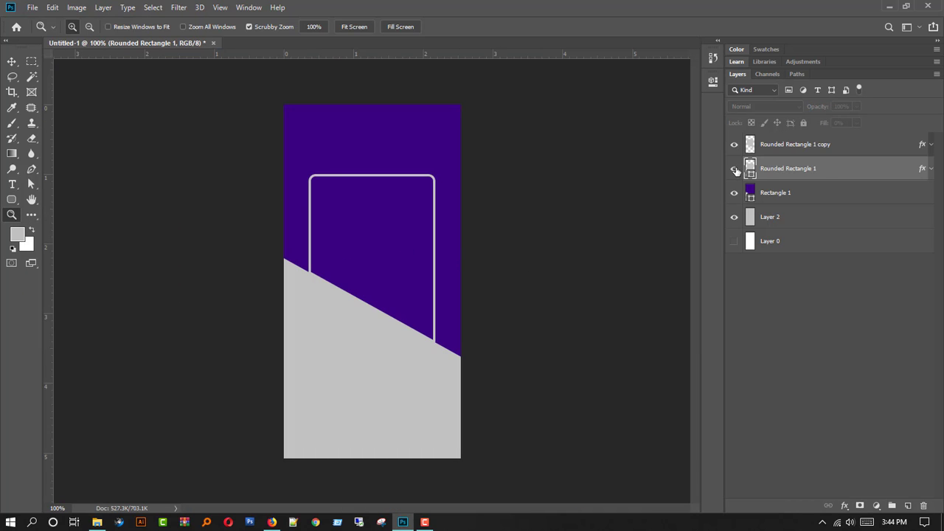
left_click(734, 168)
Try the Outside stroke position on both rounded rectangle layers.
left_click(931, 170)
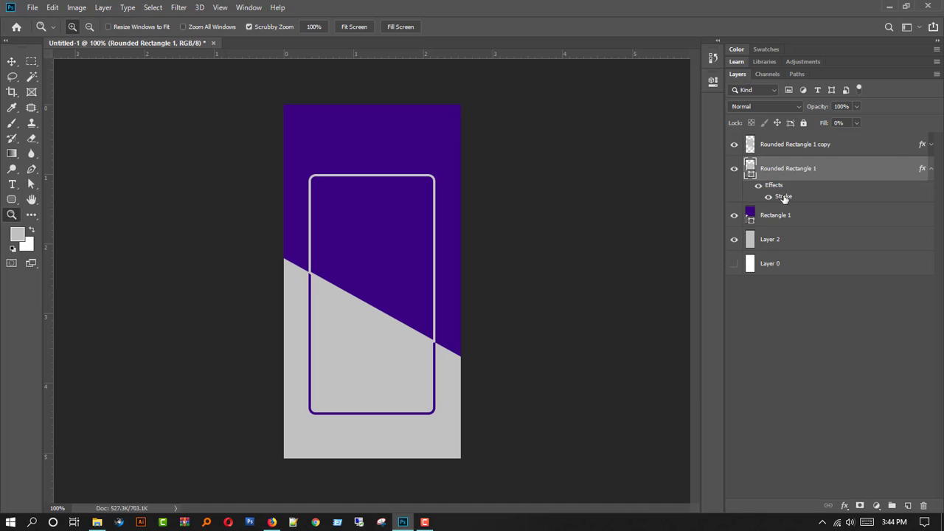
double_click(782, 195)
left_click(670, 166)
left_click(664, 168)
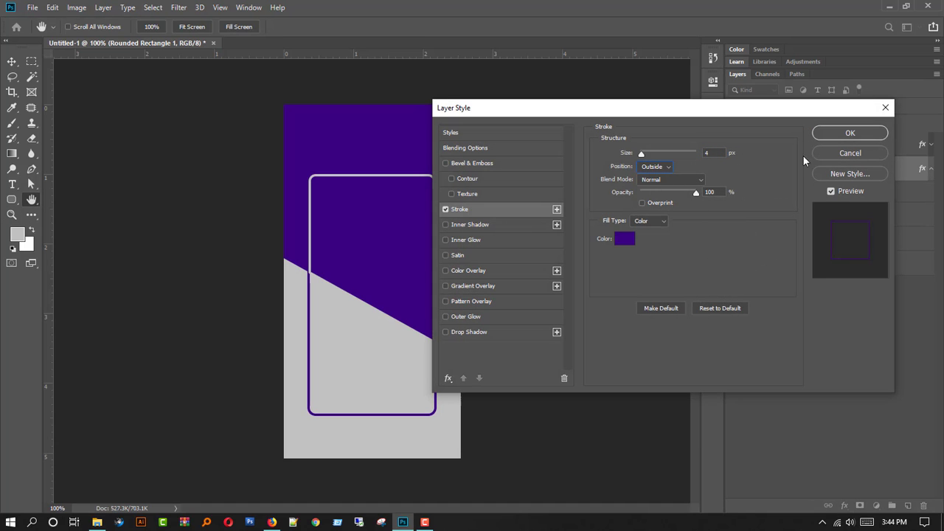
left_click(850, 132)
left_click(931, 145)
double_click(782, 171)
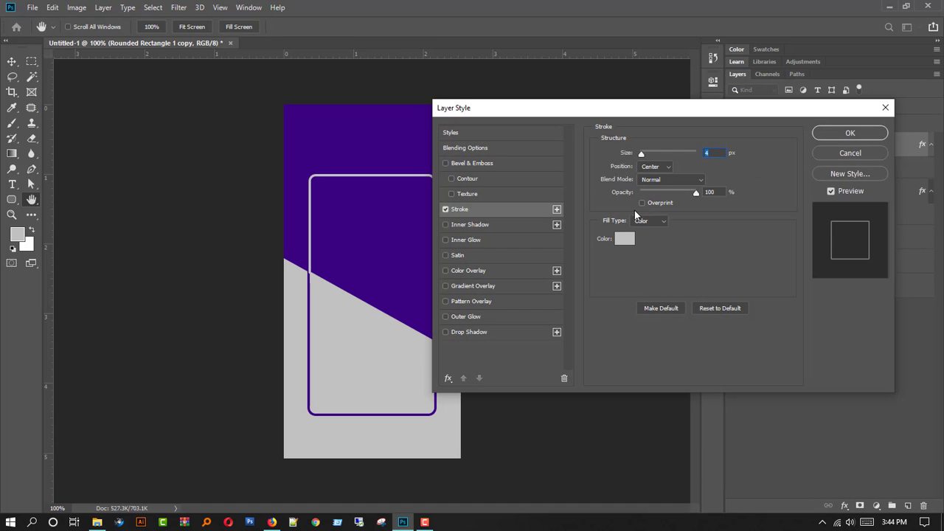
left_click(654, 166)
left_click(657, 172)
left_click(849, 133)
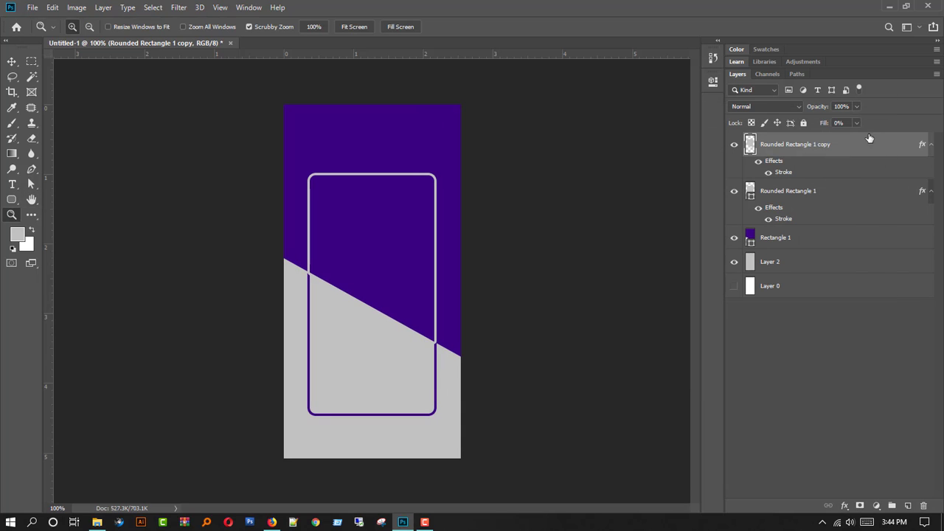
Set the stroke position to Inside on both the Rounded Rectangle 1 copy and Rounded Rectangle 1 layers.
double_click(819, 174)
left_click(655, 166)
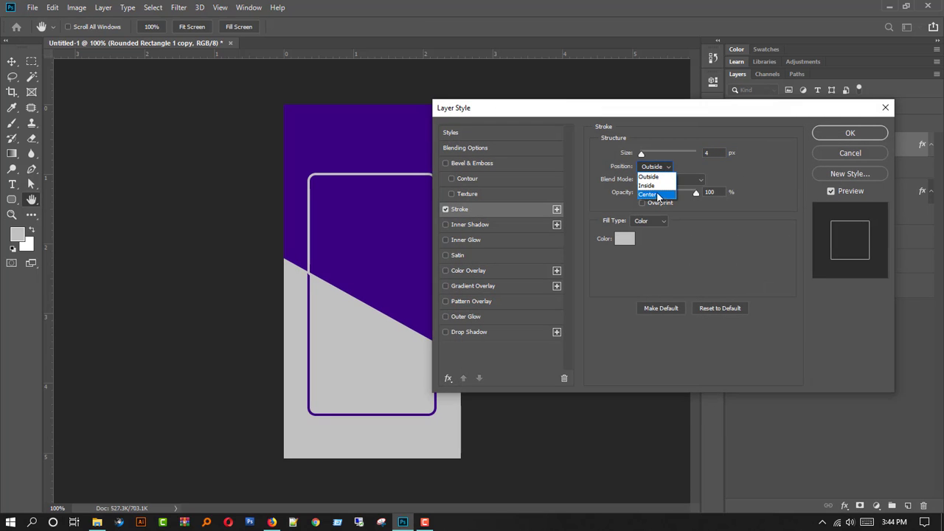
left_click(655, 184)
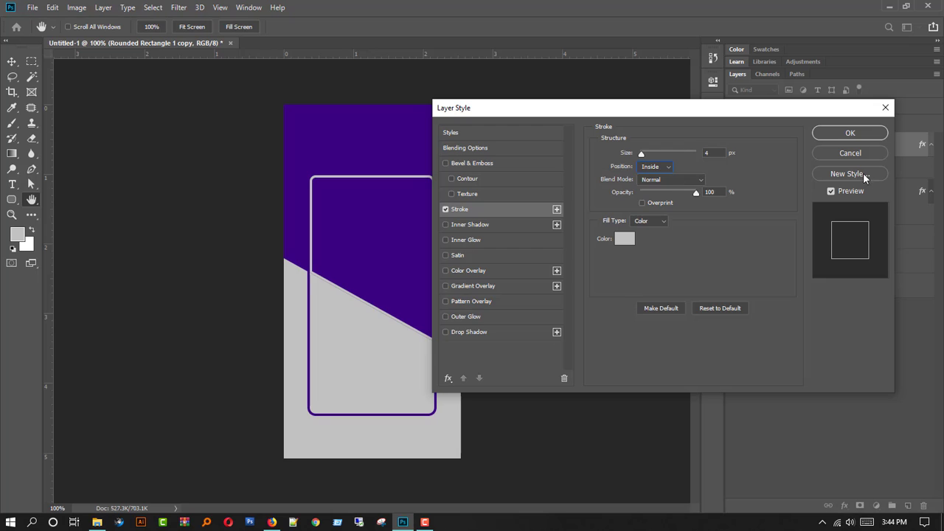
key("Return")
double_click(789, 218)
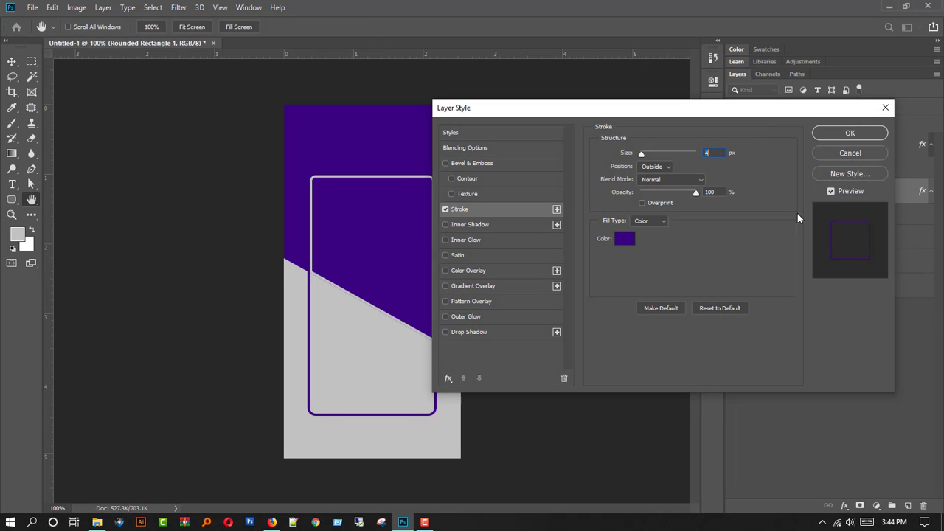
left_click(669, 169)
left_click(662, 184)
left_click(848, 135)
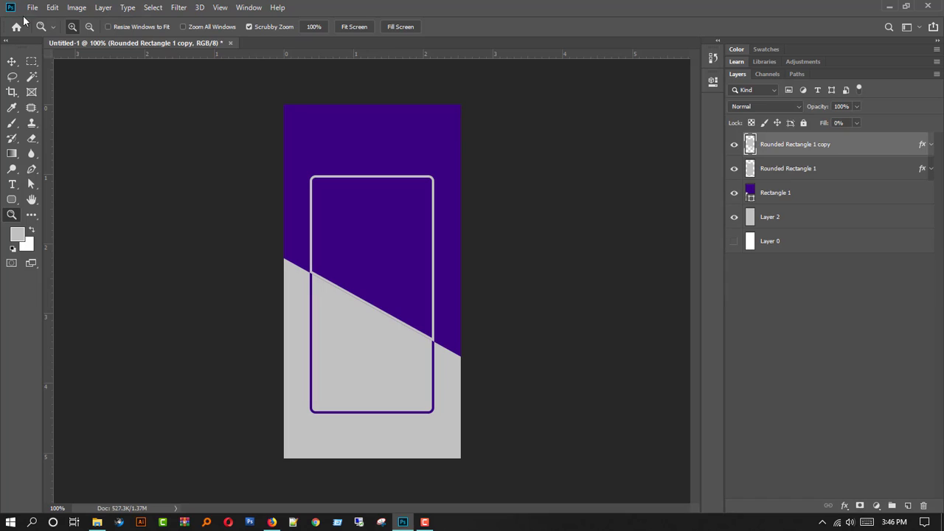
Open the armchair image unnamed.png and copy the armchair into the Untitled-1 design.
left_click(32, 8)
left_click(37, 29)
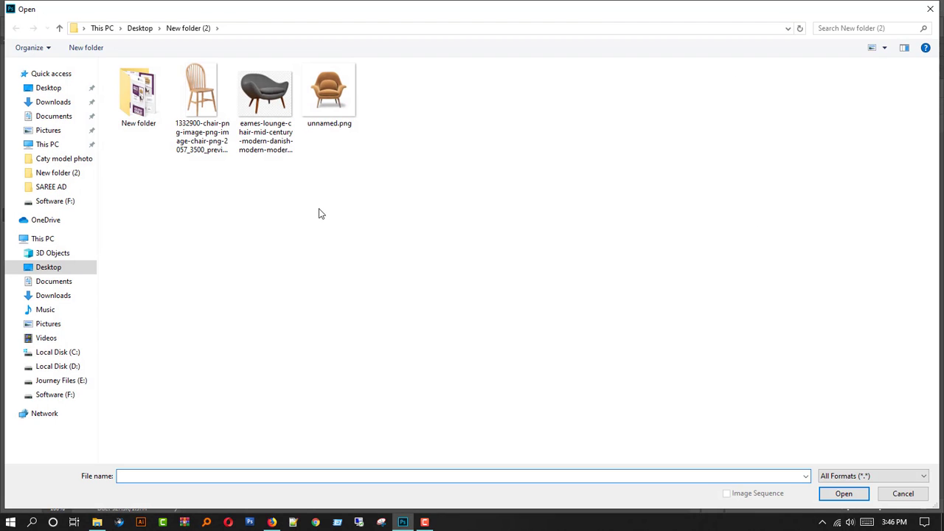
double_click(333, 106)
key("v")
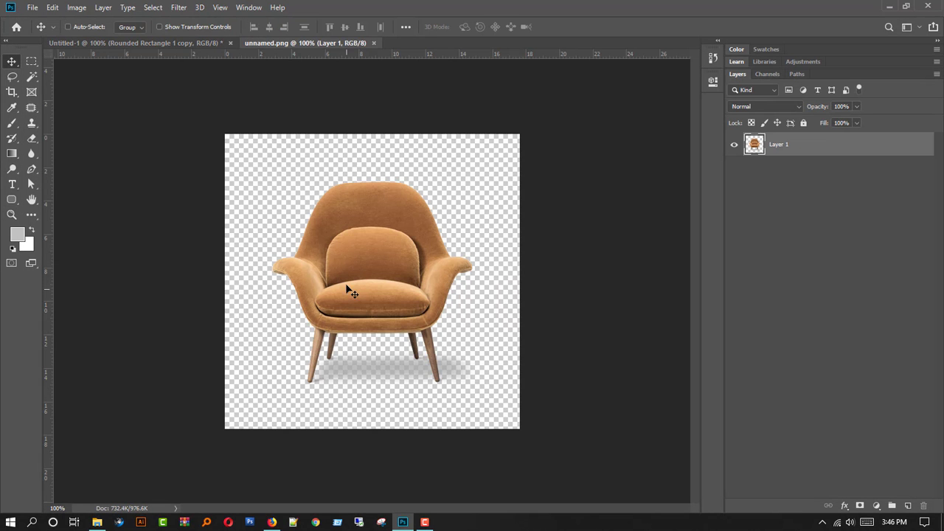
left_click_drag(347, 289, 436, 400)
Scale down the armchair so that it fits in the lower gray part of the rounded frame.
key("ctrl+t")
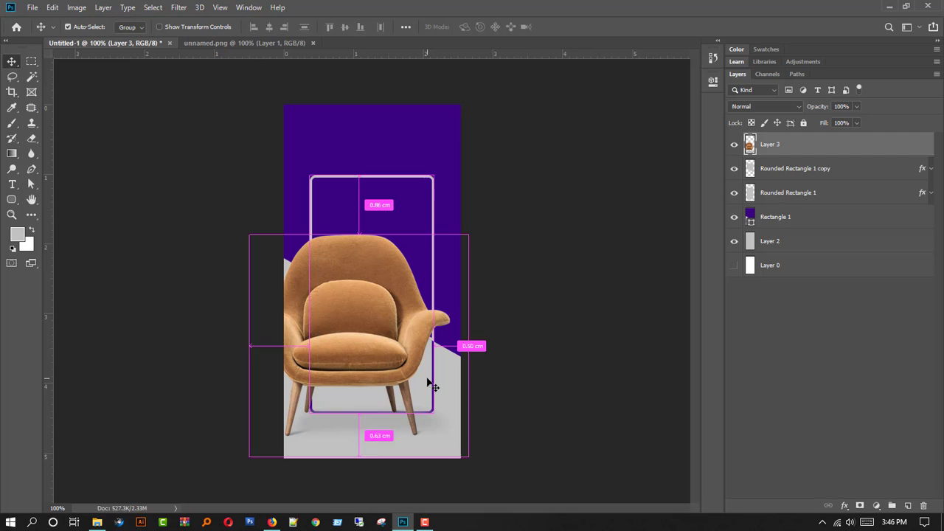
left_click_drag(467, 236, 401, 344)
key("Return")
Open the wooden chair image 1332900-chair-png-image-png-image-chair-png-2057_3500_preview.png and copy the chair into the Untitled-1 design.
left_click(32, 7)
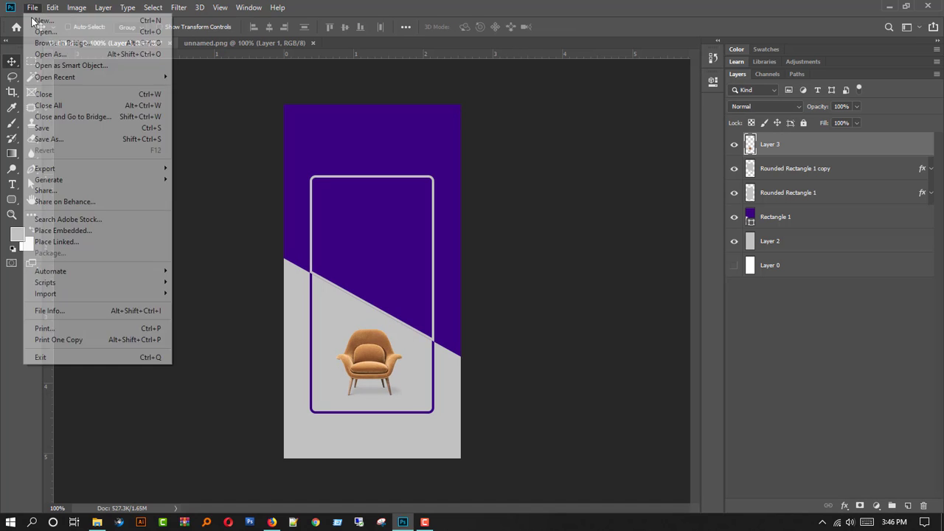
left_click(153, 125)
double_click(190, 109)
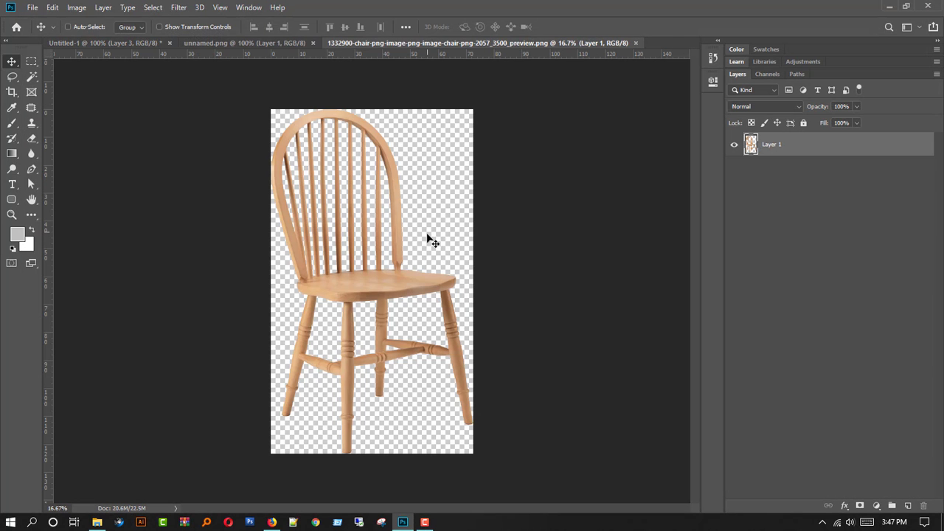
left_click_drag(357, 293, 435, 289)
Scale the wooden chair down to 7.73% so that it stands above the armchair in the design.
key("ctrl+t")
key("ctrl+minus")
key("ctrl+minus")
key("ctrl+minus")
key("ctrl+minus")
key("ctrl+minus")
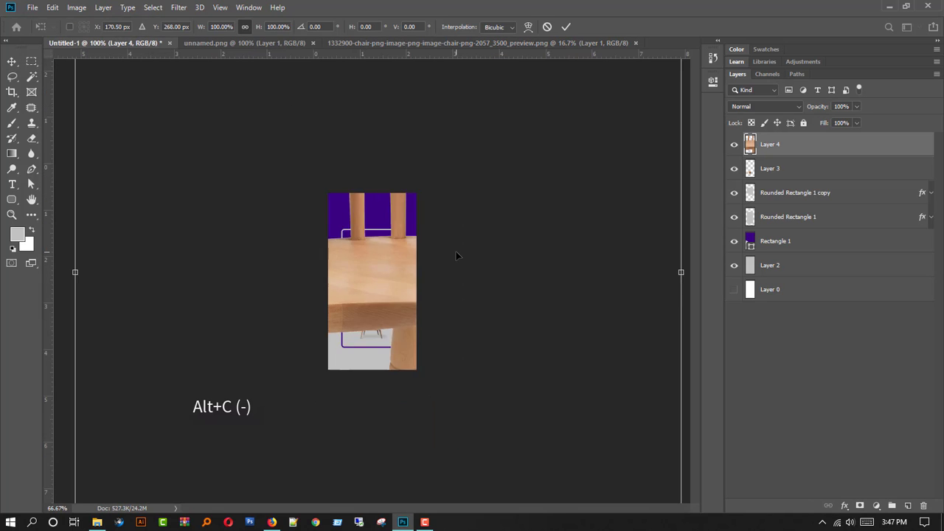
left_click_drag(474, 450, 384, 291)
scroll(384, 292, "up", 7)
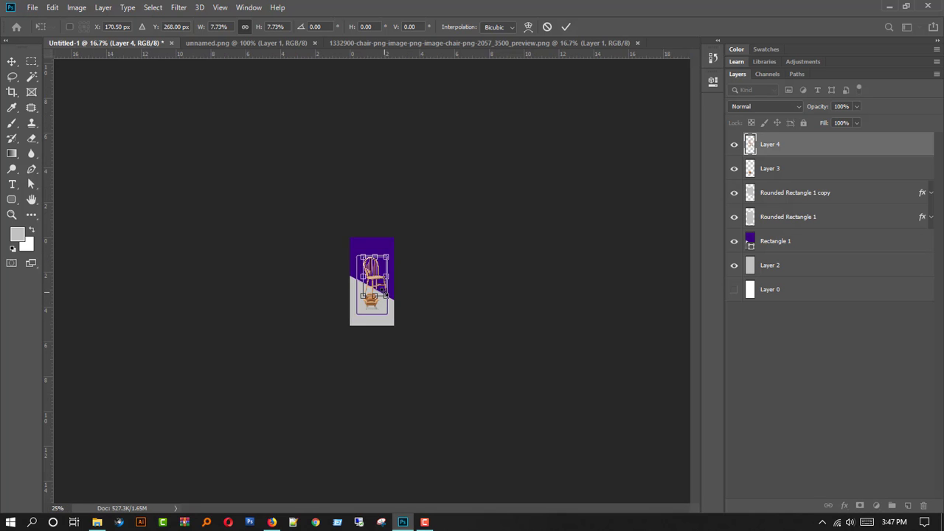
scroll(384, 292, "down", 1)
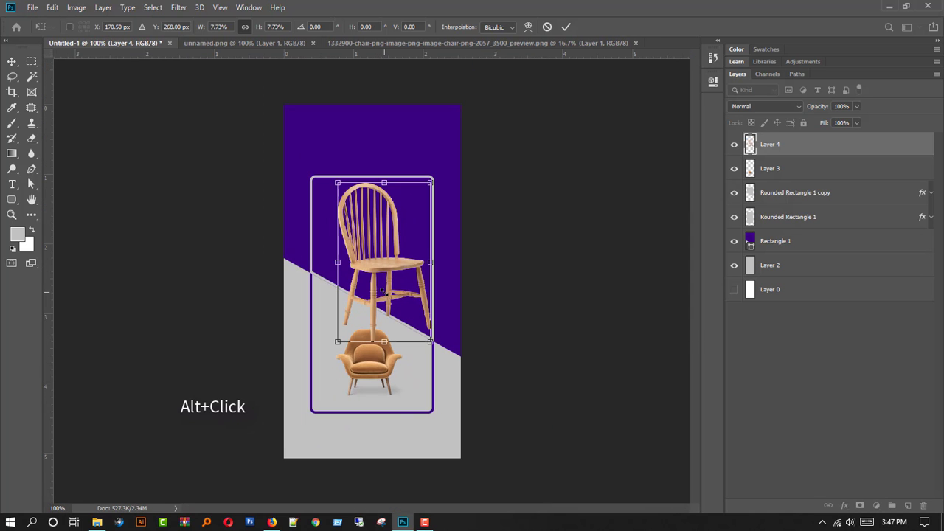
key("Return")
Reduce the wooden chair further so that it fits inside the purple part of the rounded frame.
key("ctrl+t")
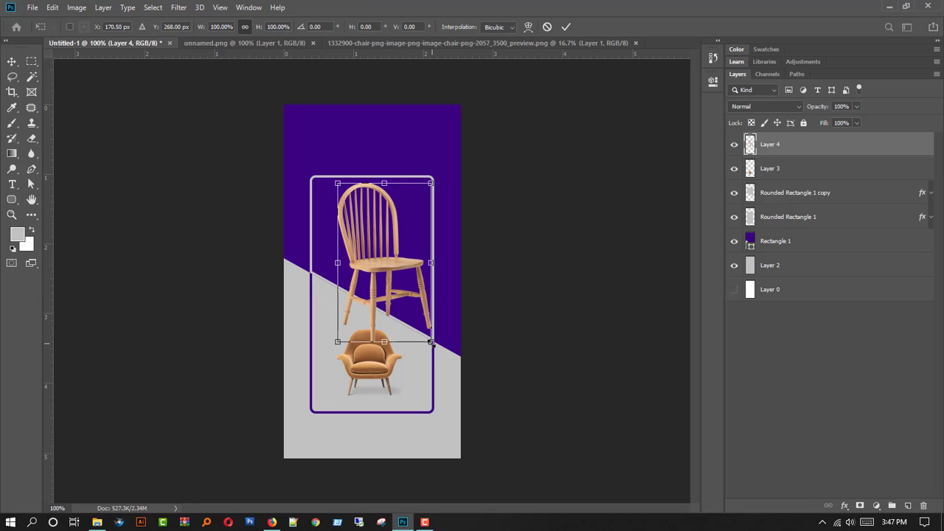
left_click_drag(430, 342, 422, 291)
key("Return")
Paint a soft black dot under the wooden chair's front leg on a new layer above Layer 3.
key("z")
left_click(829, 170)
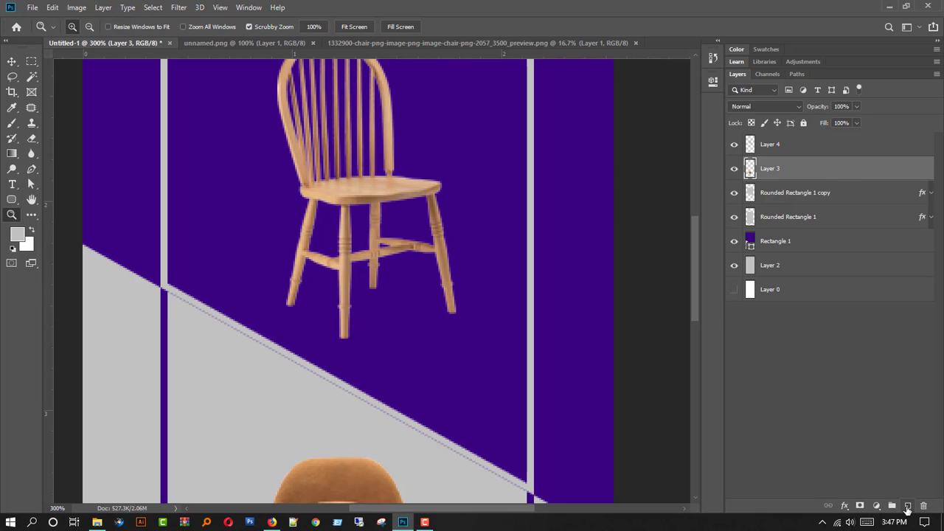
key("ctrl+shift+alt+n")
left_click(12, 122)
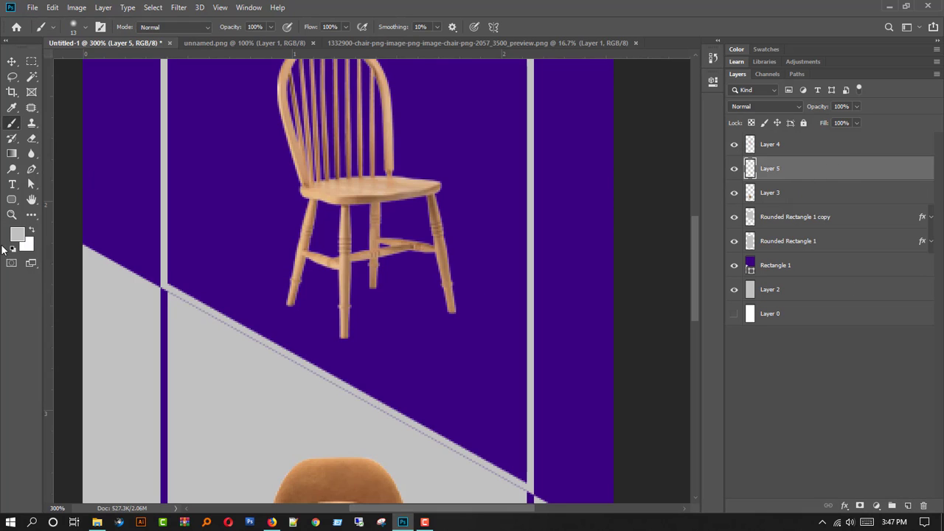
left_click(13, 249)
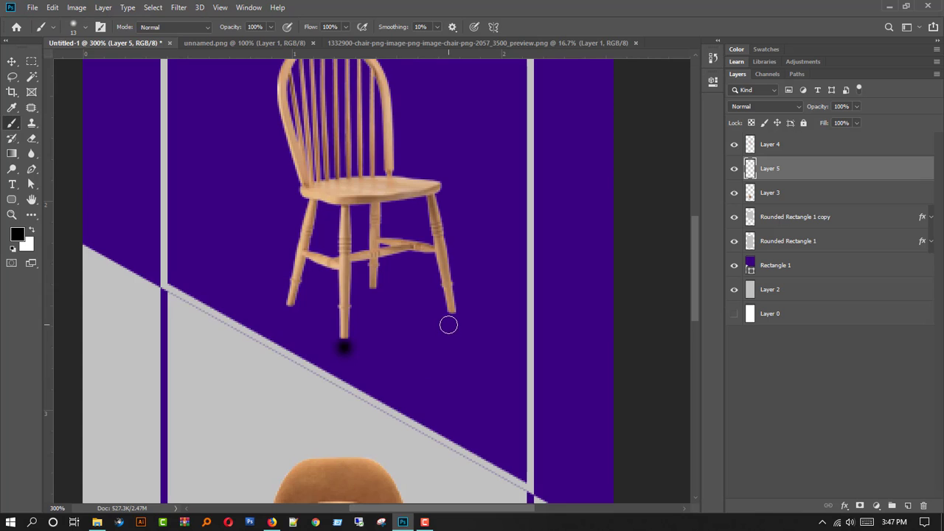
Flatten the black dot to 200% width and 55% height under the front leg and set its opacity to 50%.
key("ctrl+t")
left_click_drag(359, 347, 459, 339)
left_click_drag(399, 343, 380, 337)
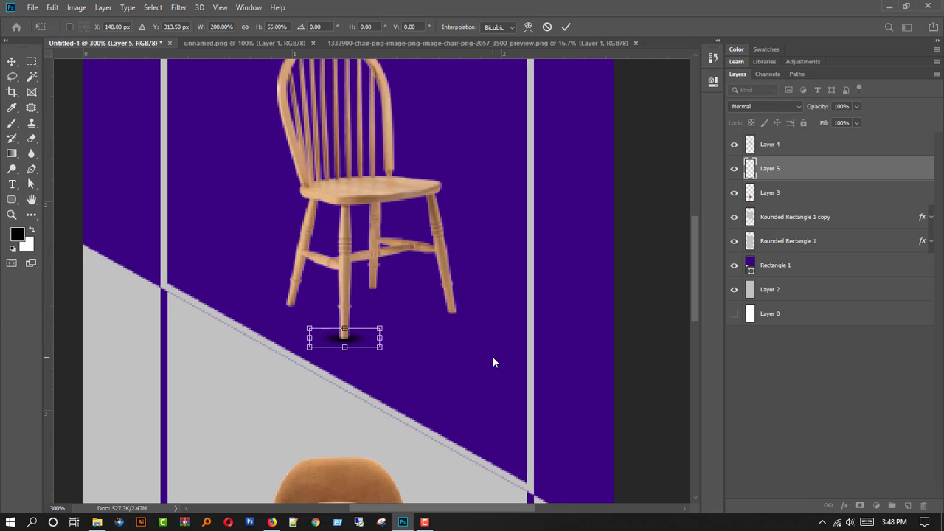
key("Return")
key("b")
key("v")
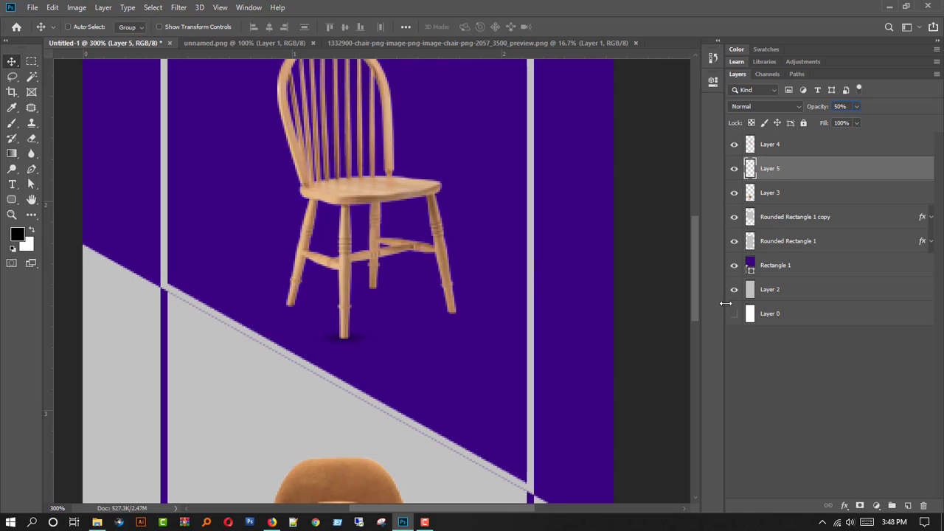
Copy the leg shadow under the other three legs of the wooden chair and nudge the shadows up against the legs.
left_click_drag(344, 337, 375, 296)
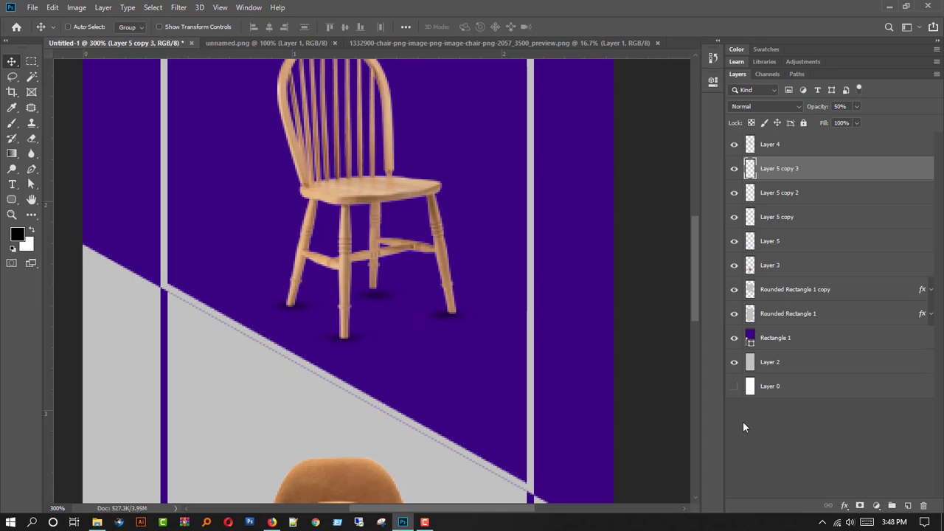
left_click(782, 242)
left_click(756, 222)
left_click(771, 195)
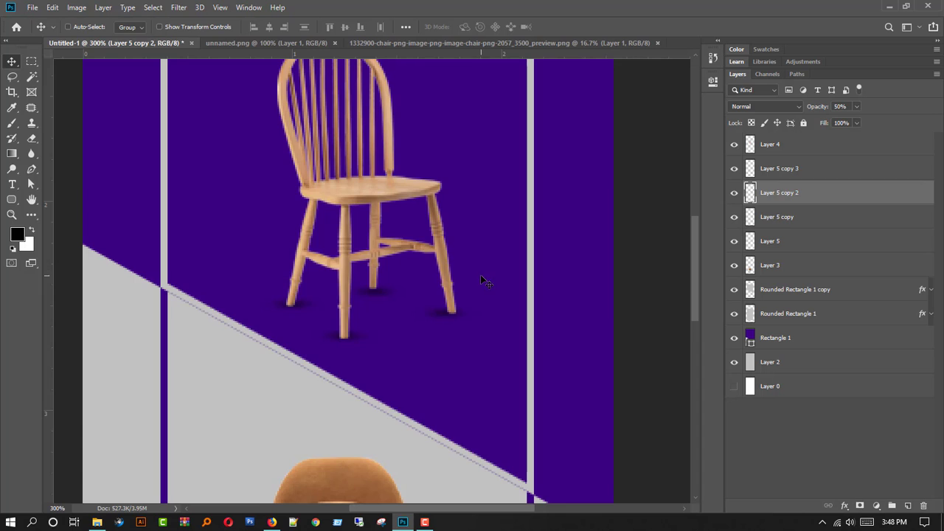
left_click(767, 170)
key("z")
key("ctrl+1")
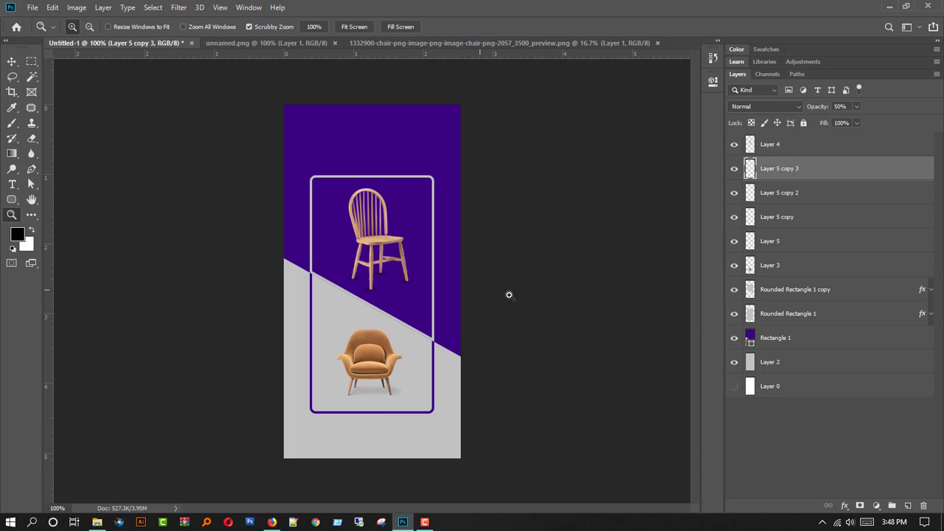
Merge the four leg shadow layers into one and set the merged layer's opacity to 50%.
left_click(797, 243, "shift")
key("ctrl+e")
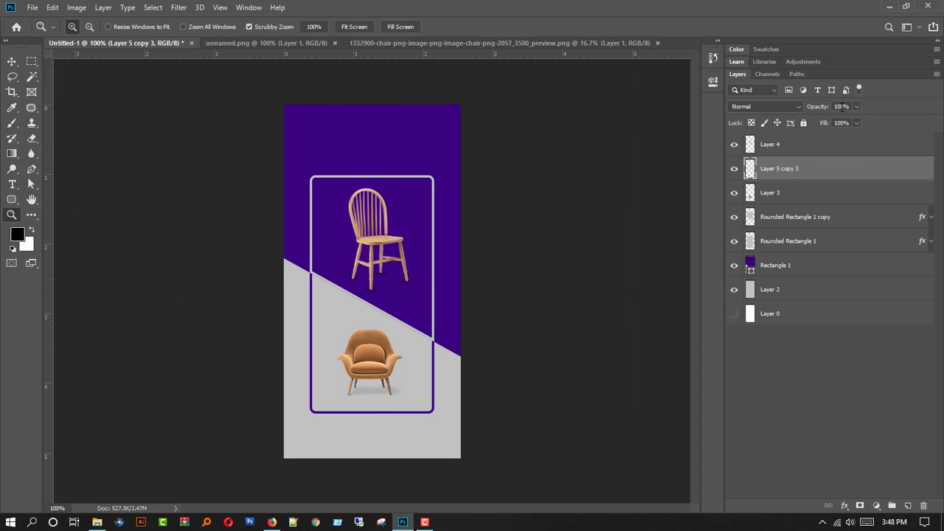
left_click_drag(840, 106, 941, 220)
type("50")
left_click(31, 200)
left_click(12, 215)
left_click(390, 294)
double_click(31, 200)
key("ctrl+1")
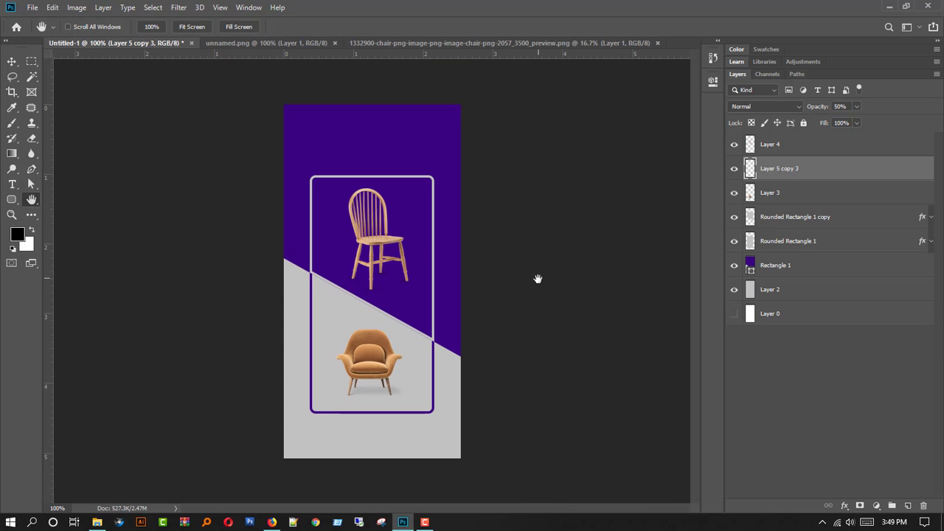
Add the text EXCLUSIVE above the rounded frame in the purple area, on top of Layer 4.
key("alt+bracketright")
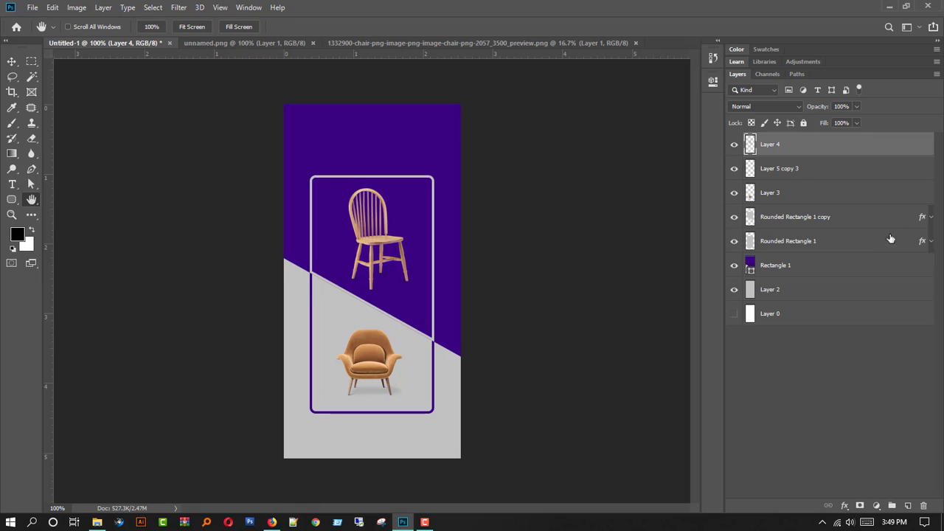
left_click(905, 506)
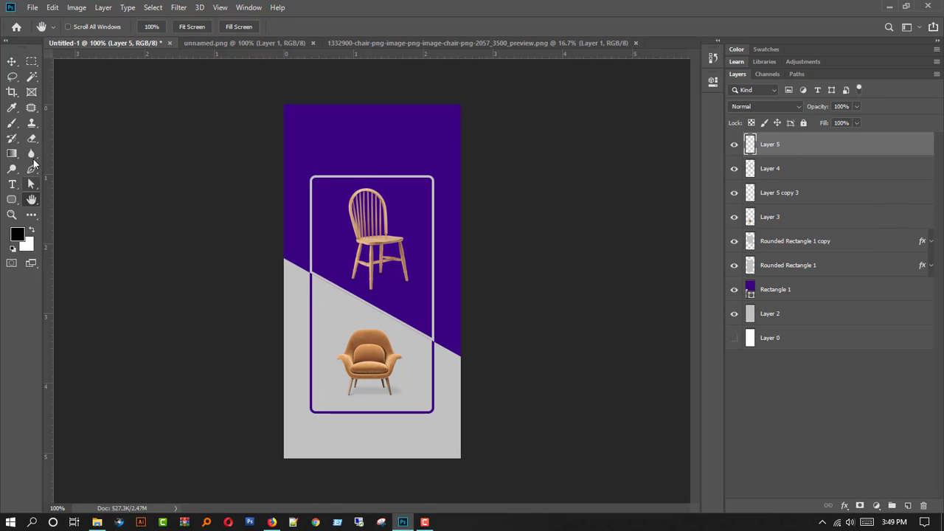
left_click(12, 185)
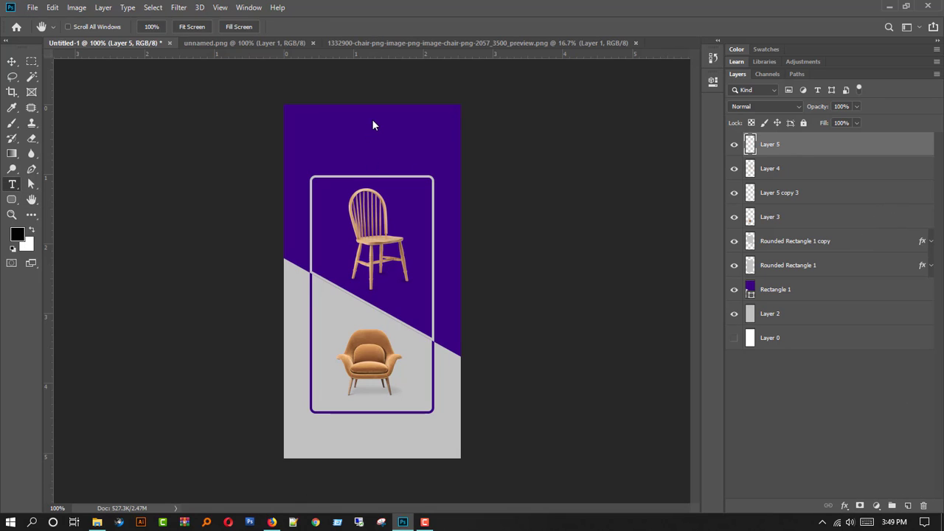
left_click(367, 129)
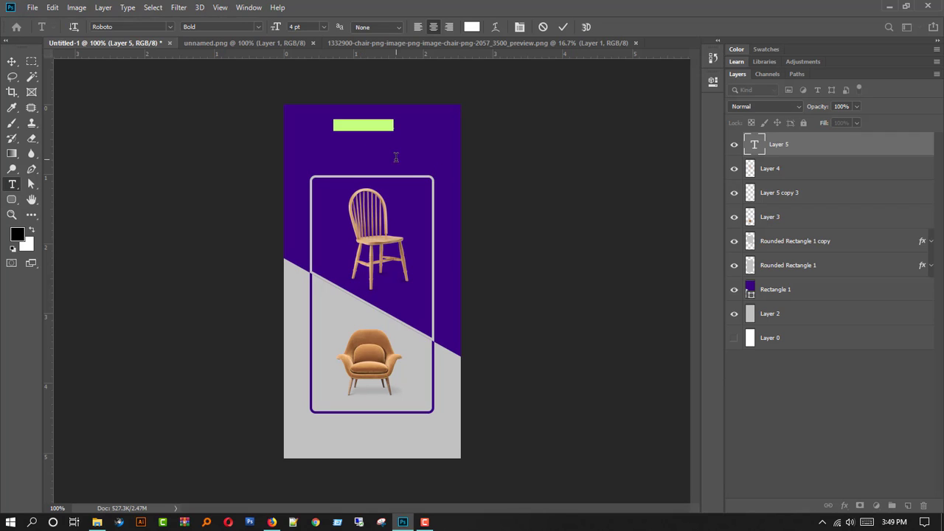
type("EX")
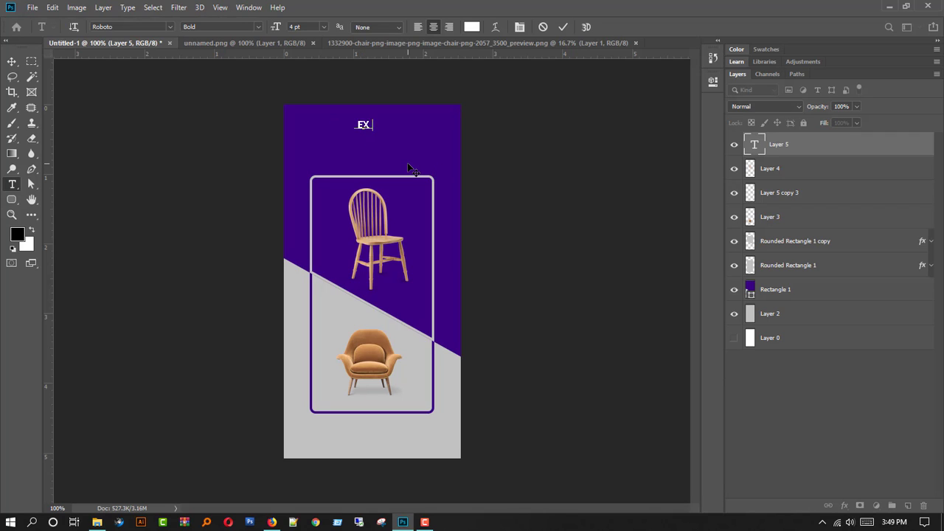
type("CLUSIVE")
left_click(848, 152)
left_click_drag(886, 154, 908, 506)
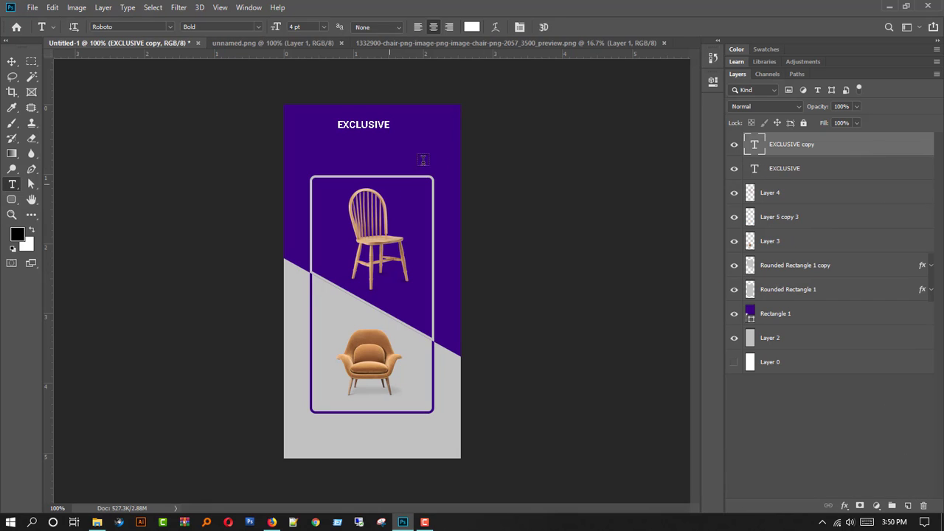
key("v")
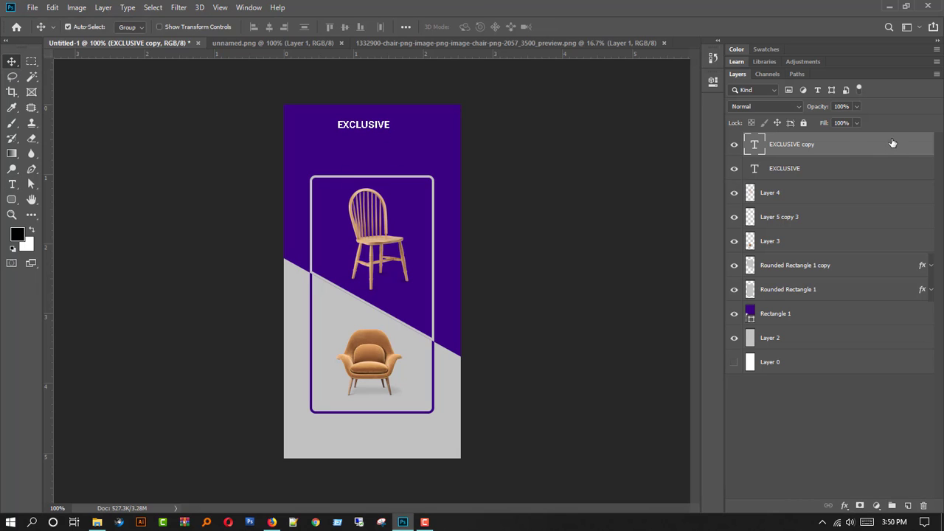
key("ctrl+z")
Change the font of the EXCLUSIVE text to Arial in the Black style.
left_click(12, 184)
left_click(370, 125)
key("ctrl+a")
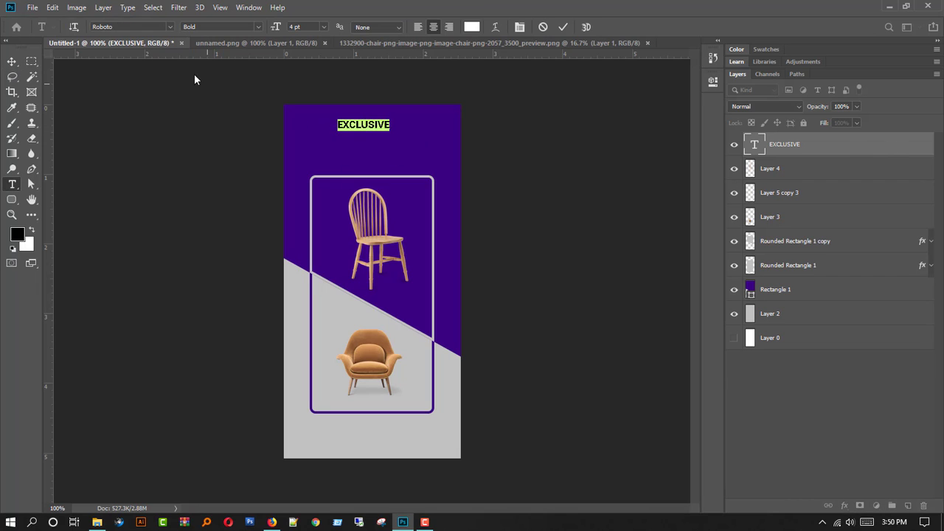
key("ctrl+t")
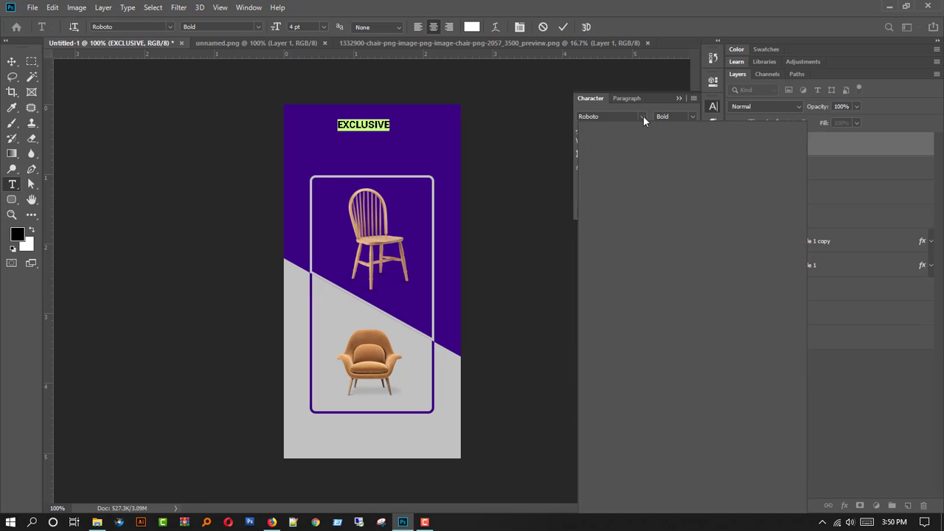
left_click(642, 117)
scroll(764, 287, "up", 5)
left_click_drag(805, 337, 807, 157)
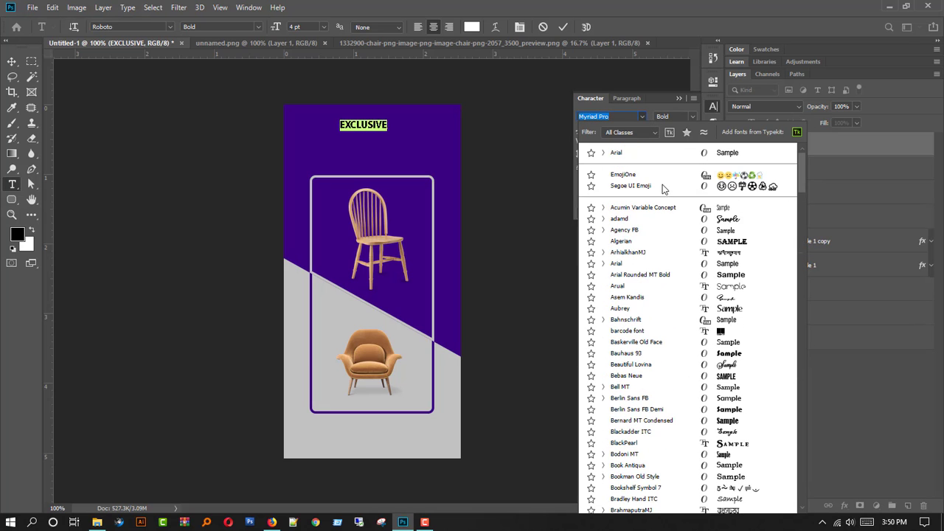
left_click(628, 263)
left_click(692, 117)
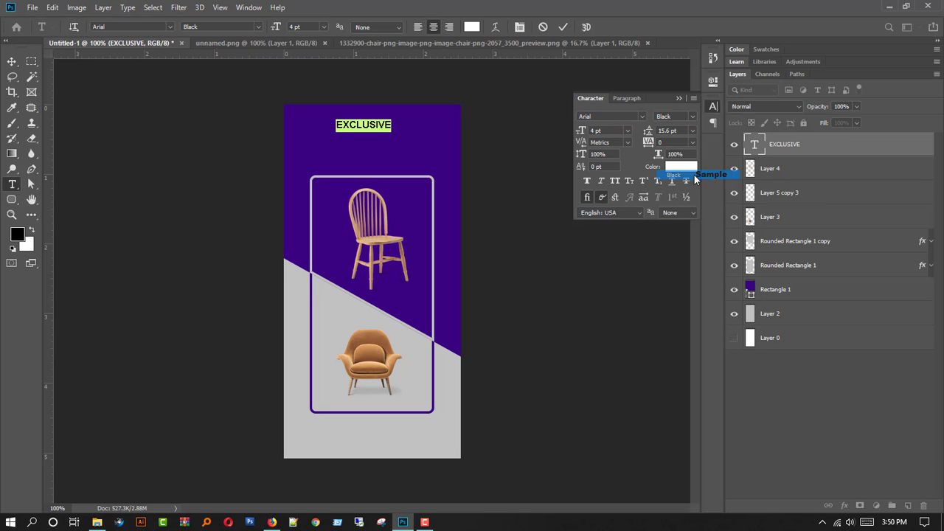
left_click(693, 175)
left_click(679, 98)
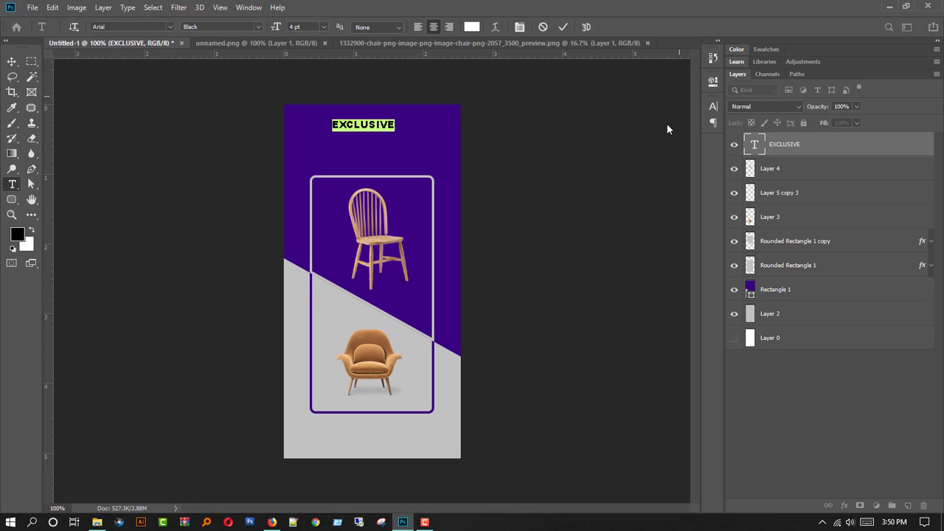
Center the EXCLUSIVE text horizontally on the gray background of Layer 2.
left_click(836, 145)
left_click(781, 289, "ctrl")
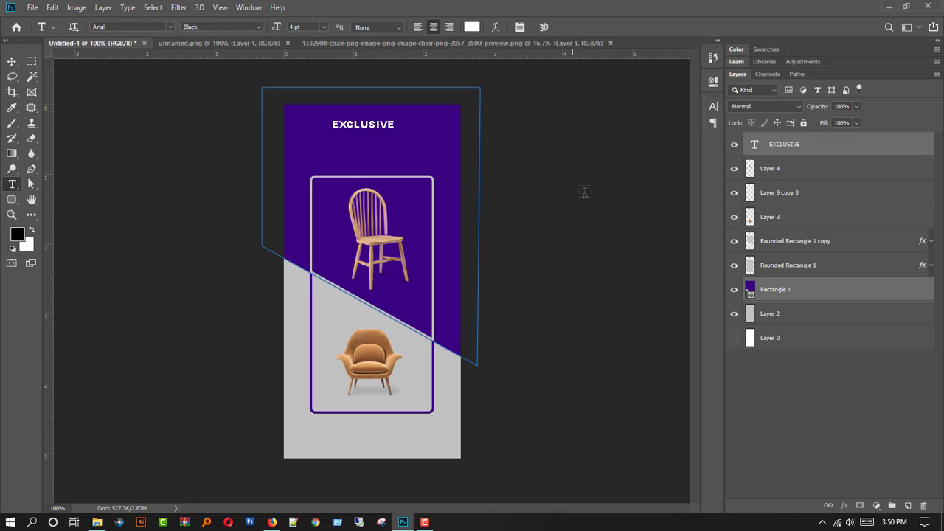
left_click(836, 290)
left_click(825, 146)
left_click(806, 318, "shift")
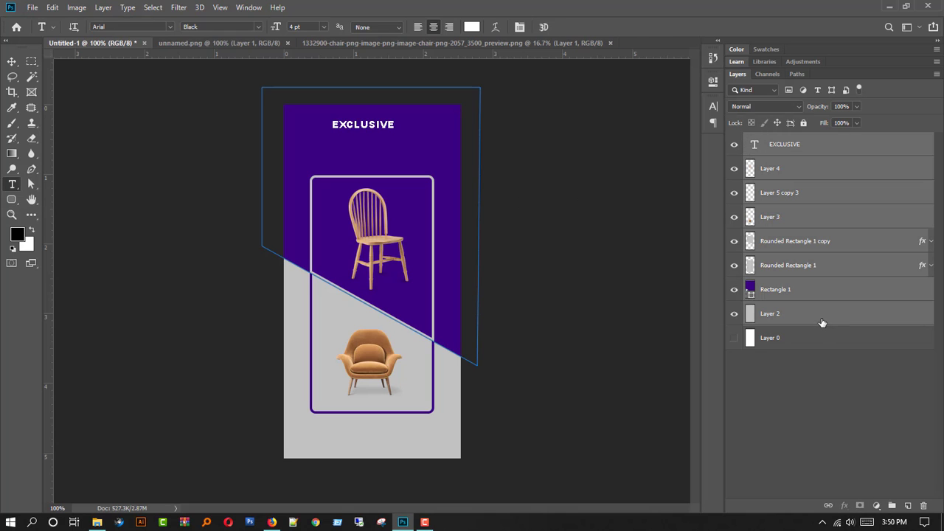
left_click(825, 337)
left_click(794, 149)
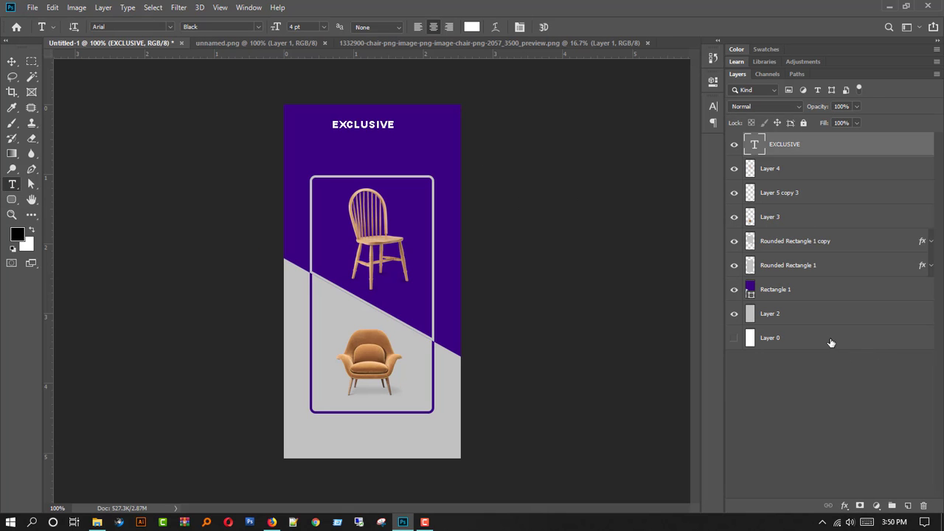
left_click(805, 319, "ctrl")
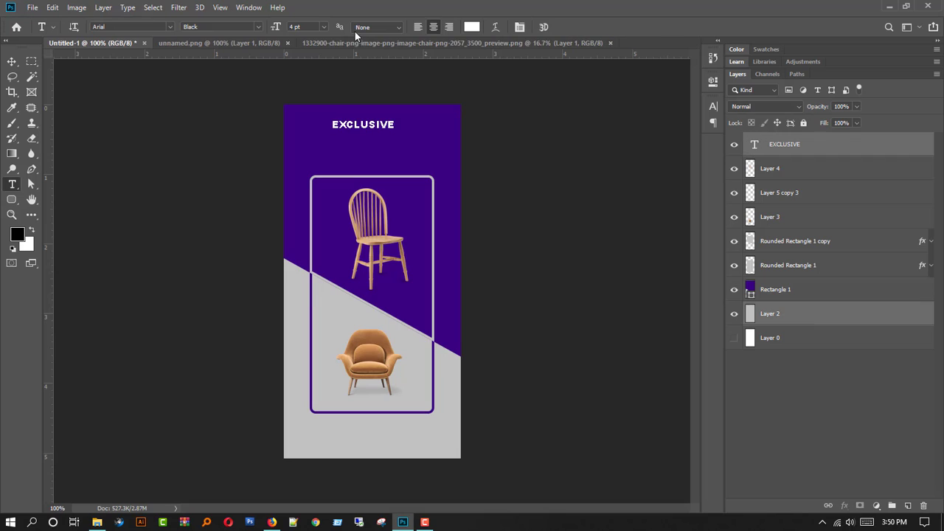
left_click(17, 61)
left_click(269, 28)
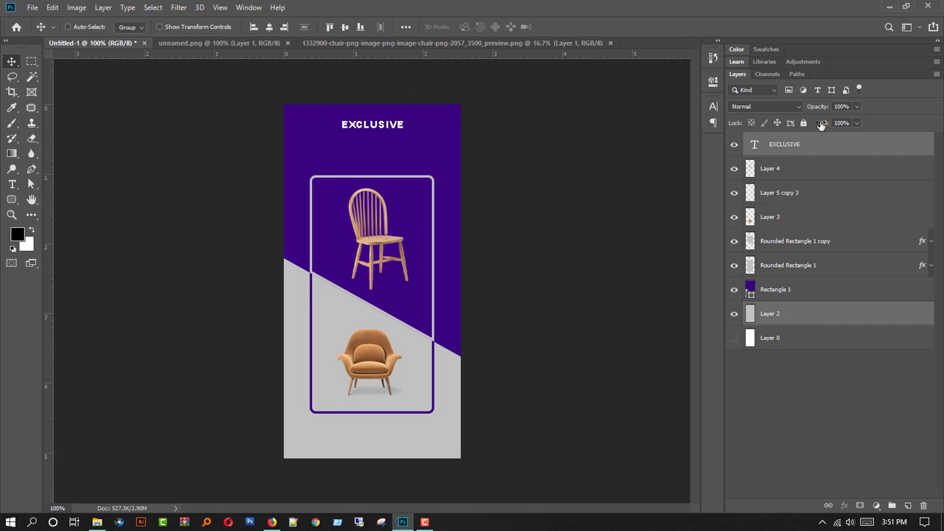
Duplicate the EXCLUSIVE text, place the copy directly below the original and change its wording to DEALS.
left_click(826, 149)
key("ctrl+j")
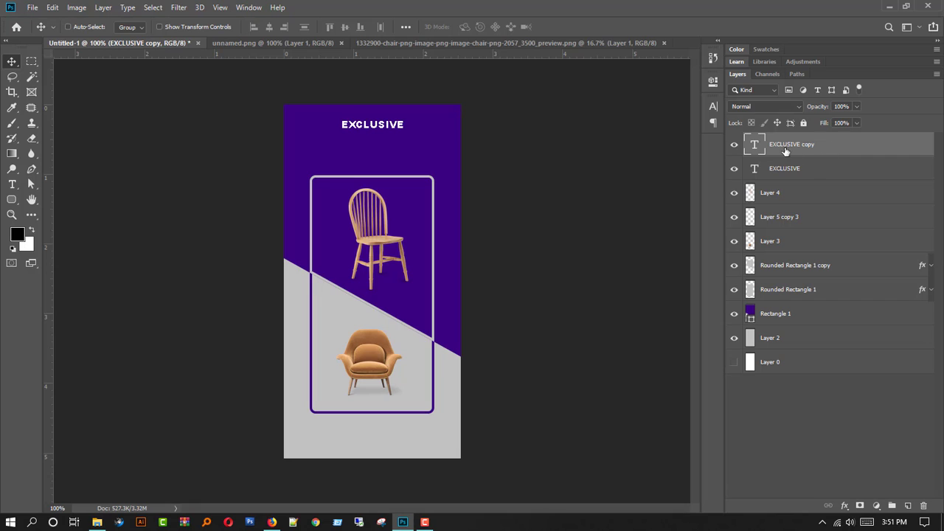
left_click_drag(421, 120, 402, 133)
left_click(12, 184)
left_click(378, 140)
key("ctrl+a")
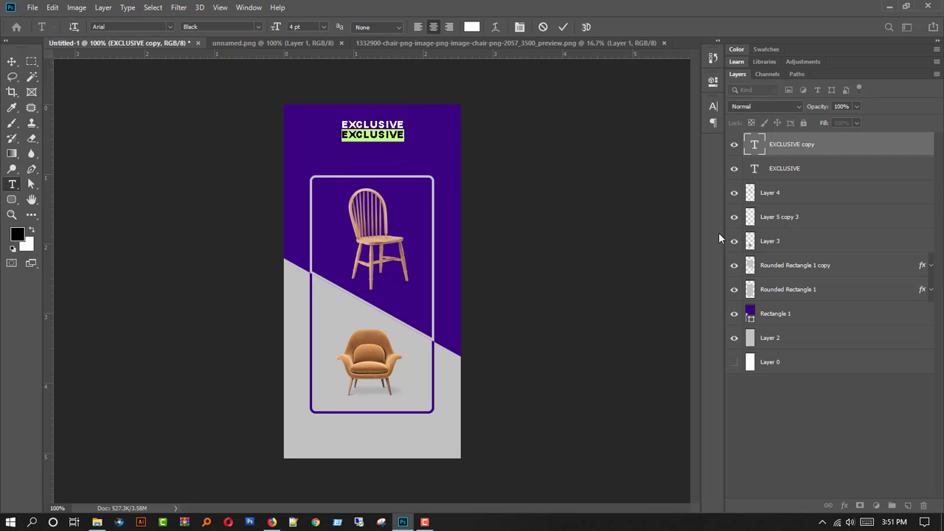
type("DEALS")
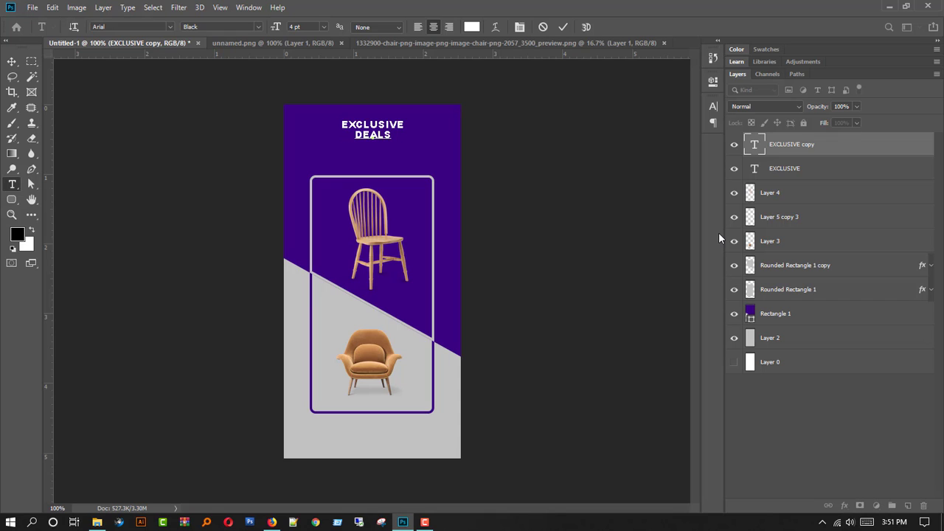
Enlarge the DEALS text until it is about as wide as the EXCLUSIVE line.
key("ctrl+a")
left_click(718, 108)
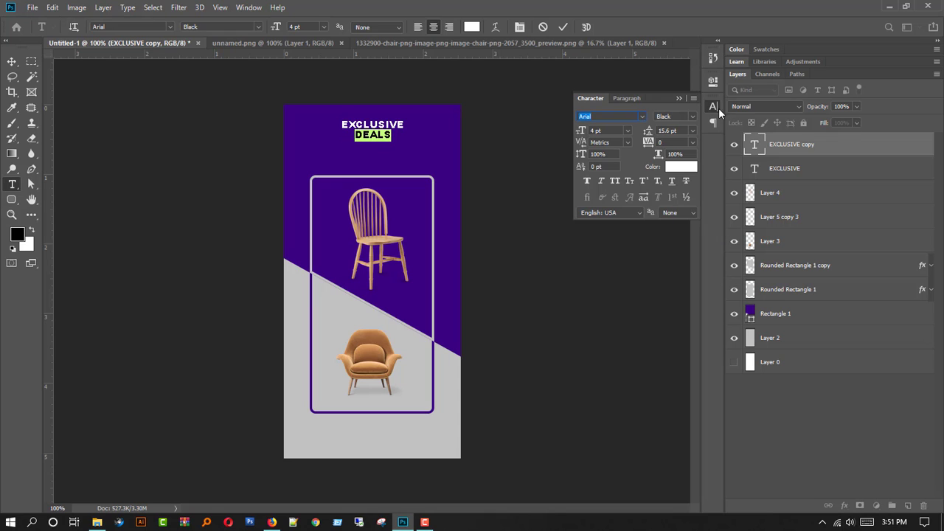
left_click(627, 131)
left_click(611, 210)
left_click(615, 129)
key("Down")
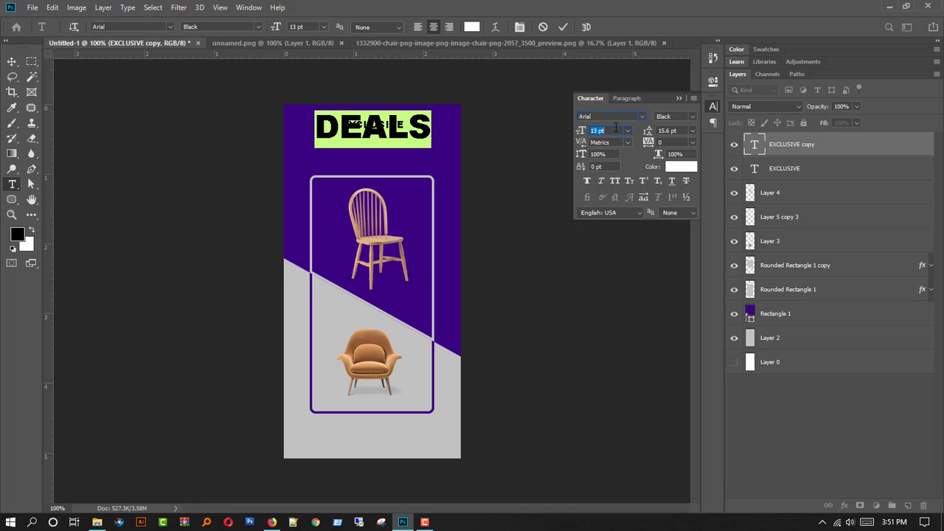
key("Down")
key("Down")
key("Down")
key("Down")
key("Down")
key("Down")
left_click(713, 107)
Move the EXCLUSIVE text up until it sits just above the DEALS text without overlapping it.
left_click(13, 217)
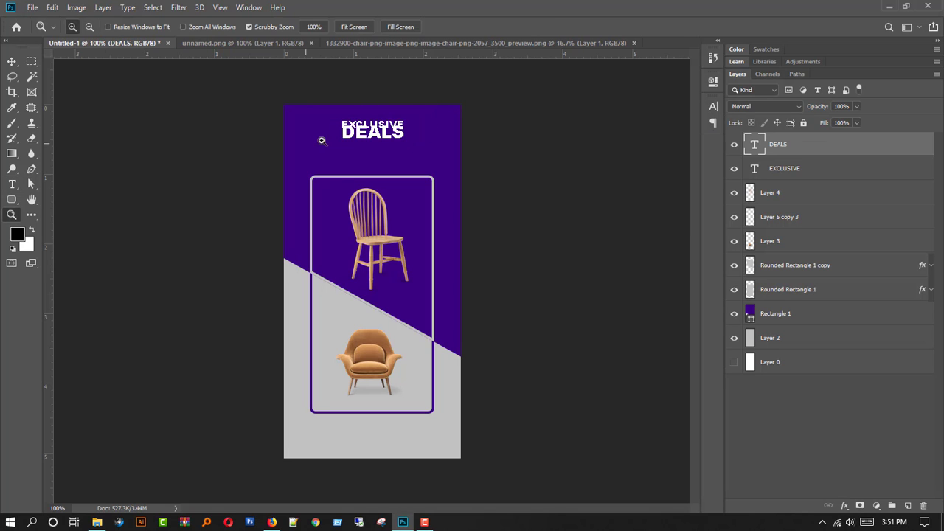
left_click(367, 147)
left_click(375, 141)
scroll(378, 148, "up", 1)
key("v")
left_click(796, 168)
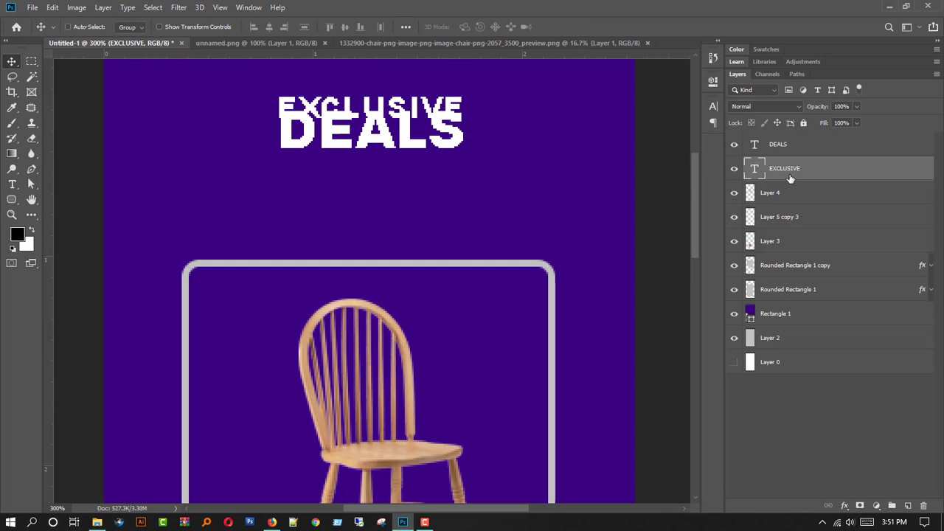
key("Up")
key("Up")
key("Up")
key("Up")
key("Up")
key("Up")
Narrow the DEALS text slightly so both of its edges line up with the EXCLUSIVE text.
left_click(788, 152)
key("ctrl+t")
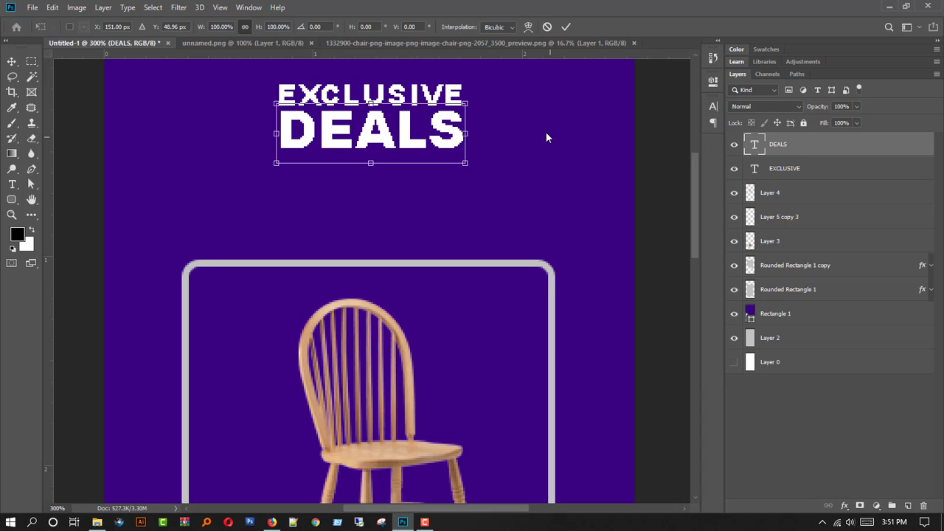
left_click_drag(466, 133, 465, 133)
left_click_drag(277, 133, 276, 169)
key("Return")
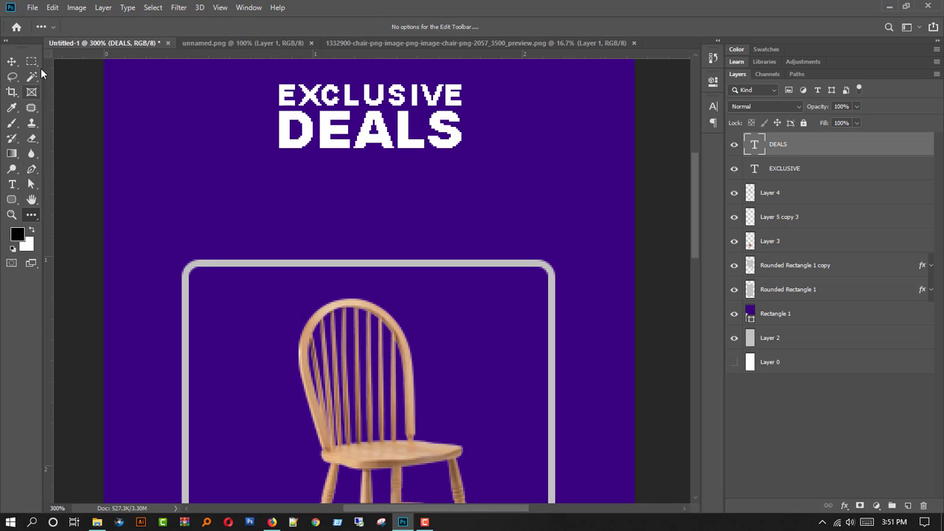
left_click(31, 61)
left_click(908, 506)
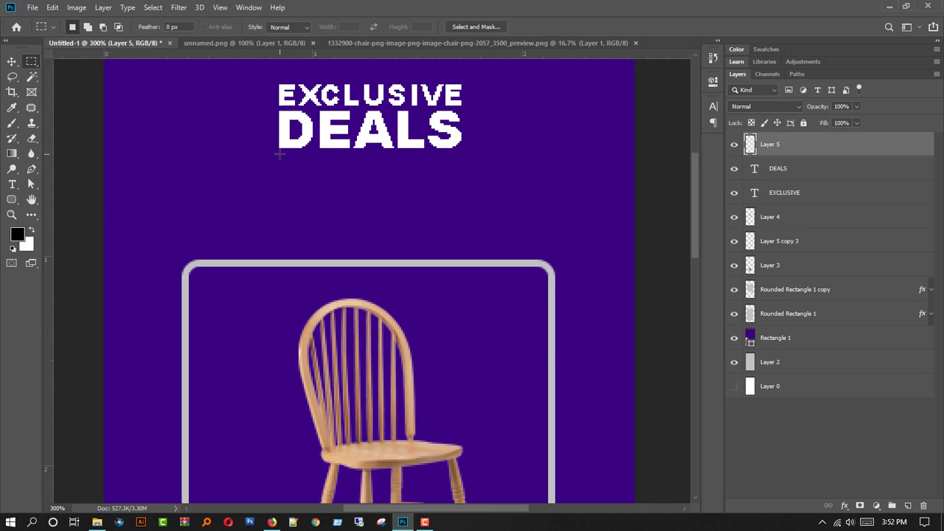
left_click_drag(279, 155, 458, 162)
key("ctrl+d")
Draw a thin rectangle about 102 px wide and 3 px high directly below DEALS as an underline.
left_click(12, 200)
right_click(15, 202)
left_click(40, 202)
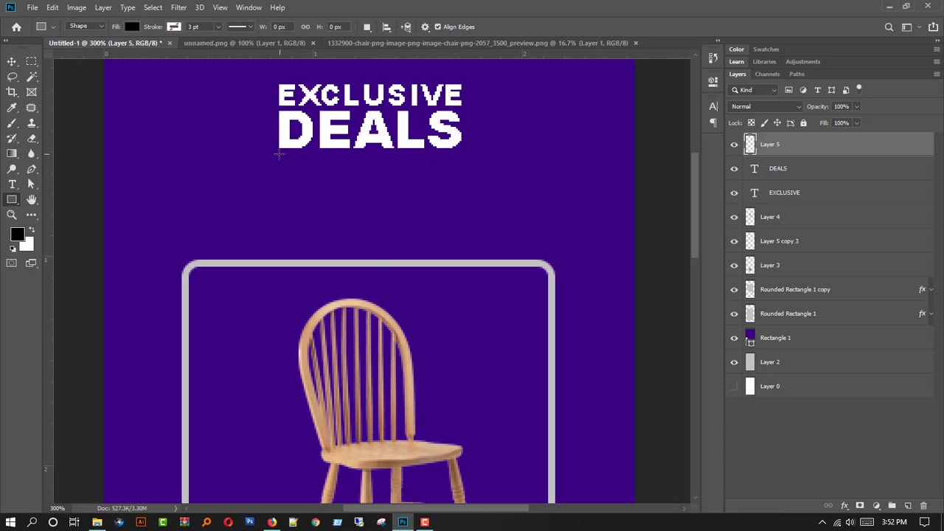
left_click_drag(278, 154, 460, 158)
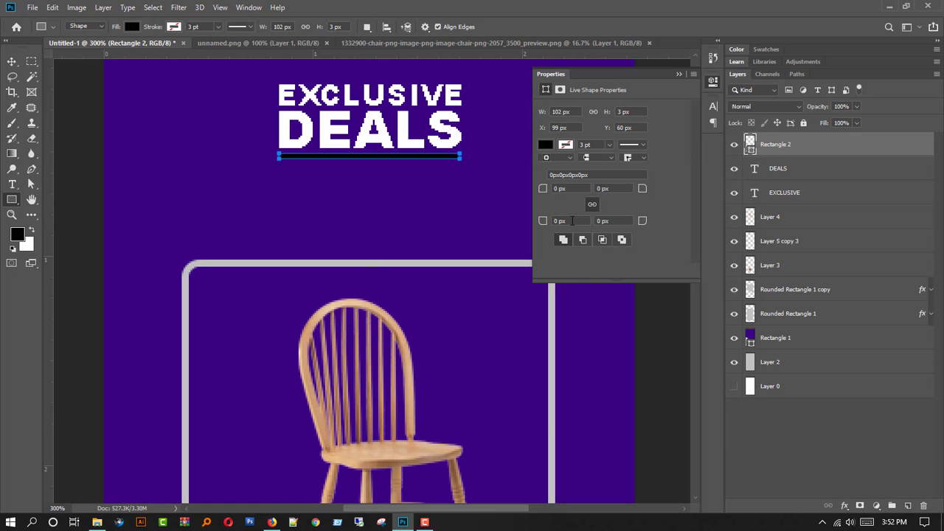
Recolor the underline rectangle with the light gray c1c1c1 sampled from the rounded frame.
double_click(751, 147)
left_click(234, 264)
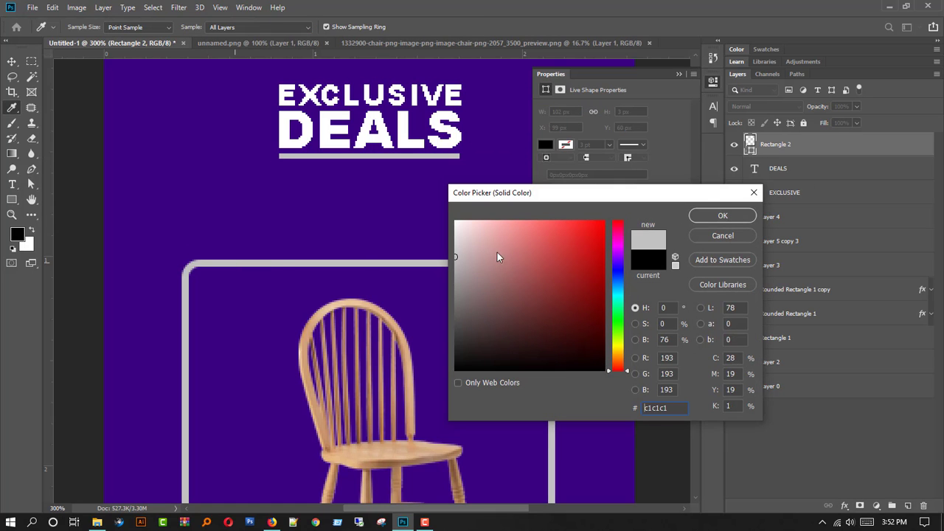
left_click(722, 218)
scroll(317, 295, "down", 5)
scroll(317, 295, "up", 6)
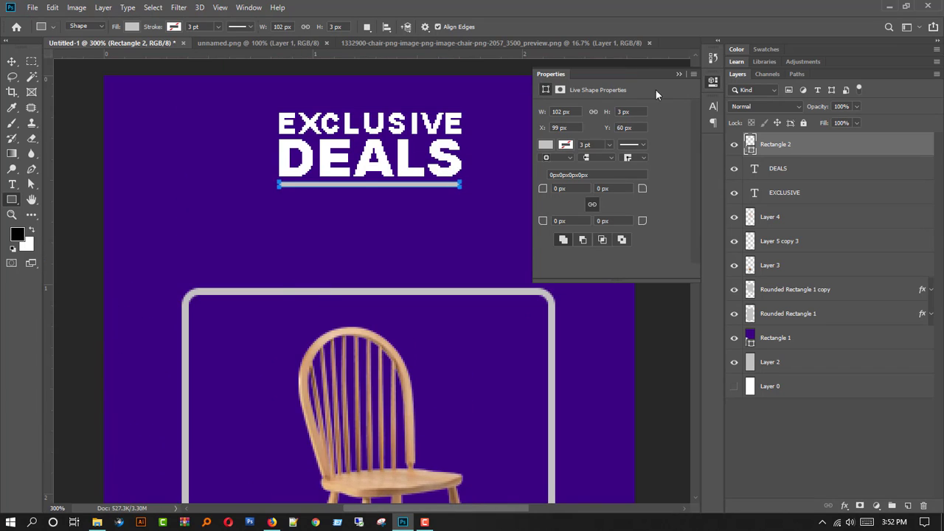
left_click(679, 73)
double_click(12, 214)
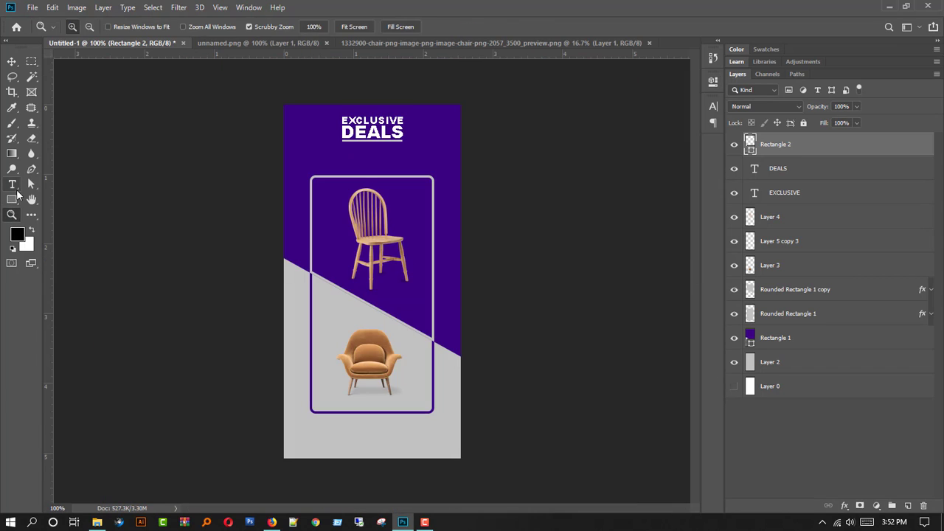
left_click(12, 186)
left_click_drag(343, 120, 434, 118)
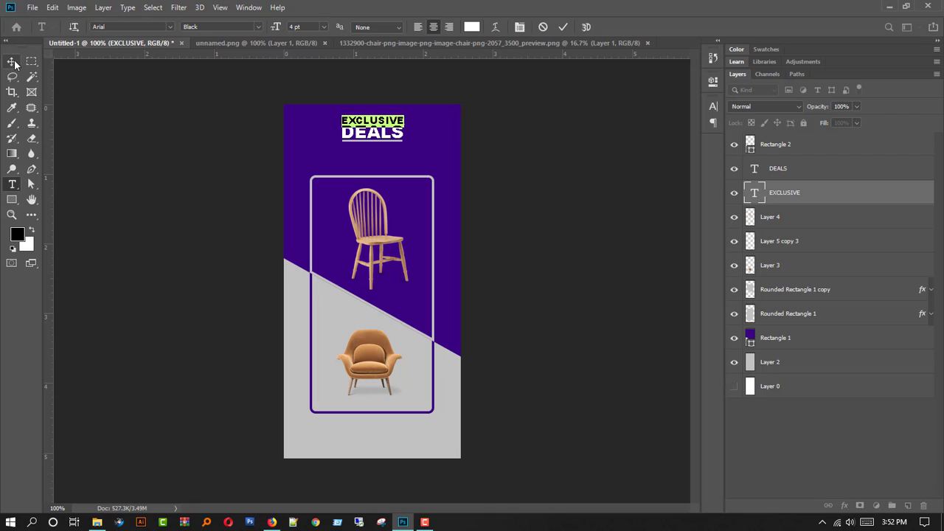
left_click(31, 231)
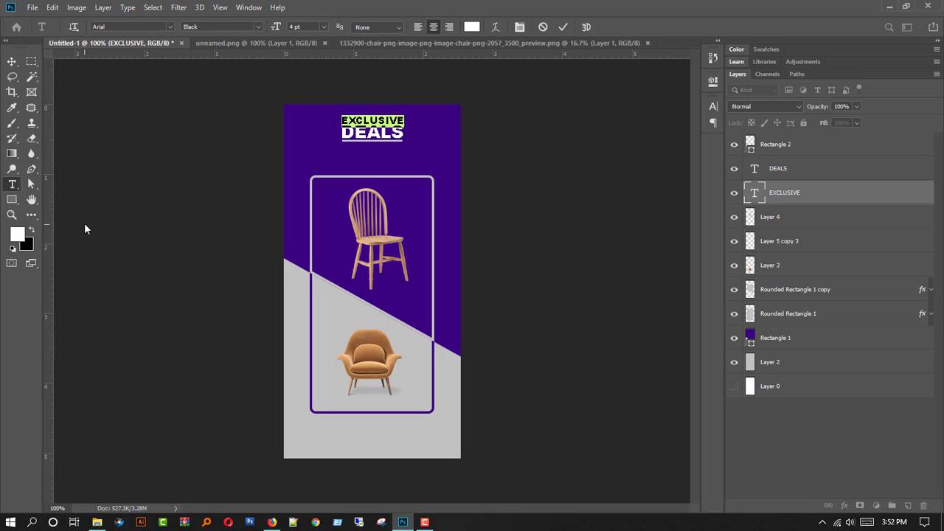
left_click(12, 61)
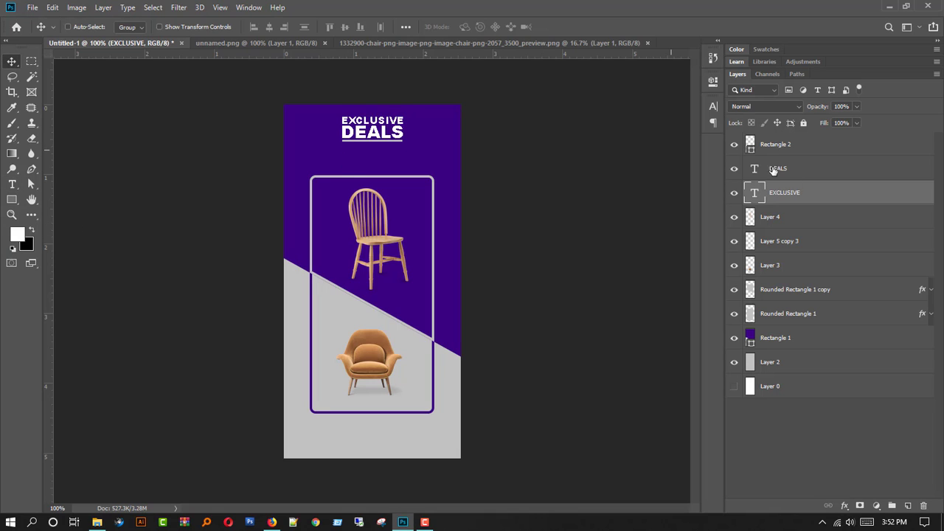
Scale up the EXCLUSIVE text, DEALS text and underline together and nudge them slightly down.
left_click(798, 168)
left_click(805, 194, "shift")
left_click(843, 150)
left_click(853, 200, "shift")
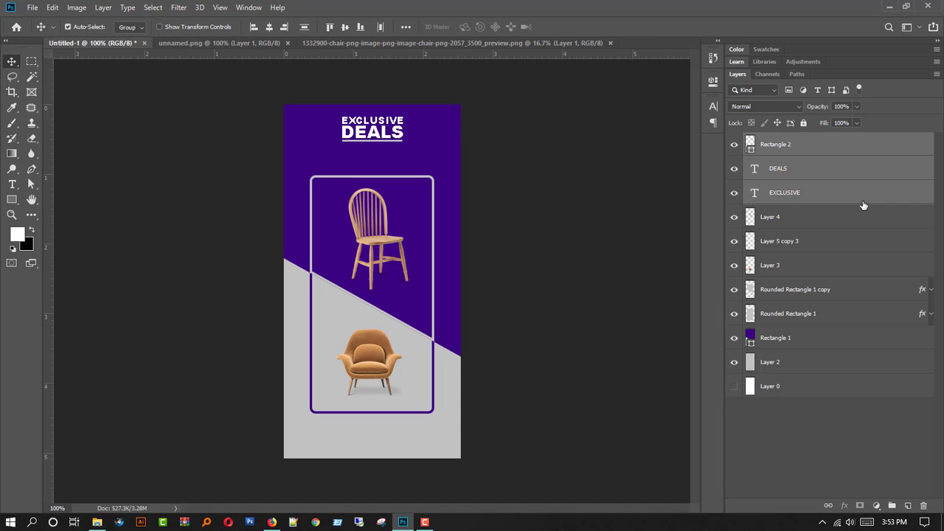
key("ctrl+t")
left_click_drag(408, 115, 417, 110)
key("Return")
key("Down")
key("Down")
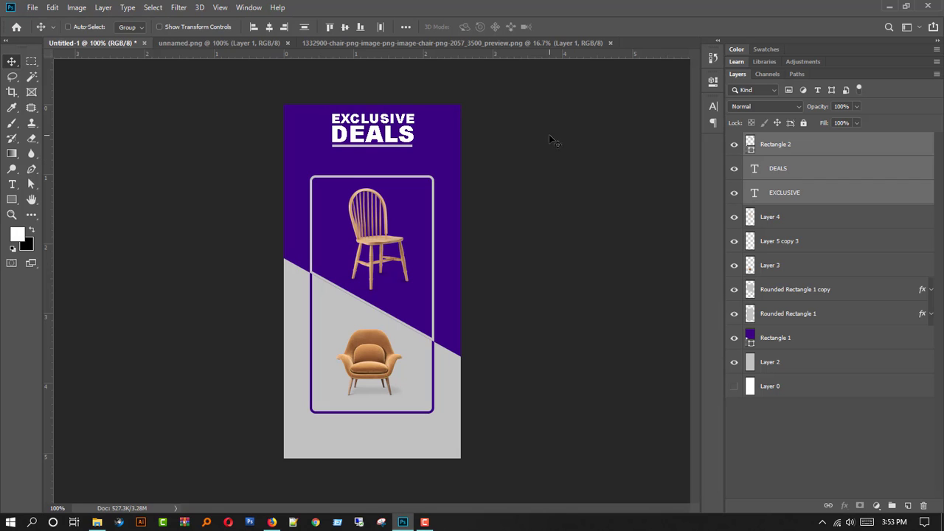
Duplicate the EXCLUSIVE text, place the copy between the underline and the rounded frame, and select its wording.
left_click(838, 190)
left_click_drag(838, 191, 907, 505)
left_click_drag(407, 89, 418, 135)
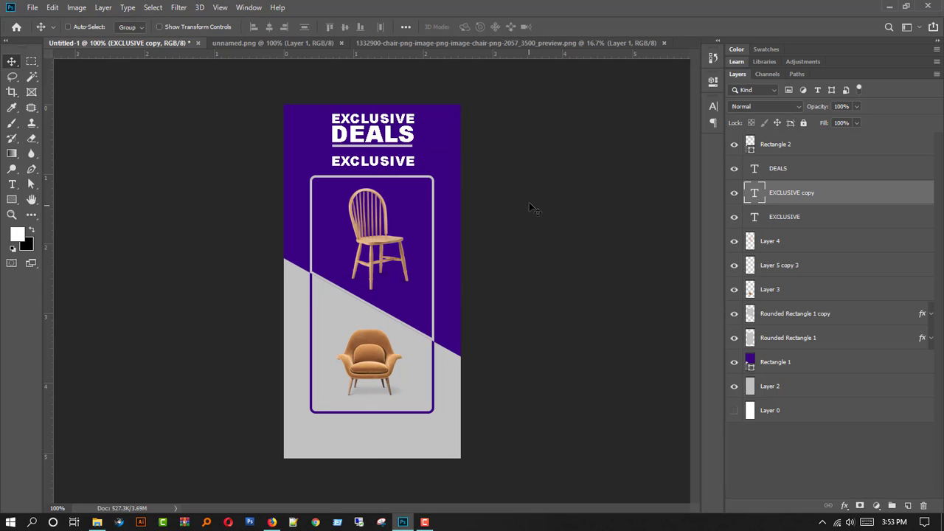
key("t")
double_click(406, 163)
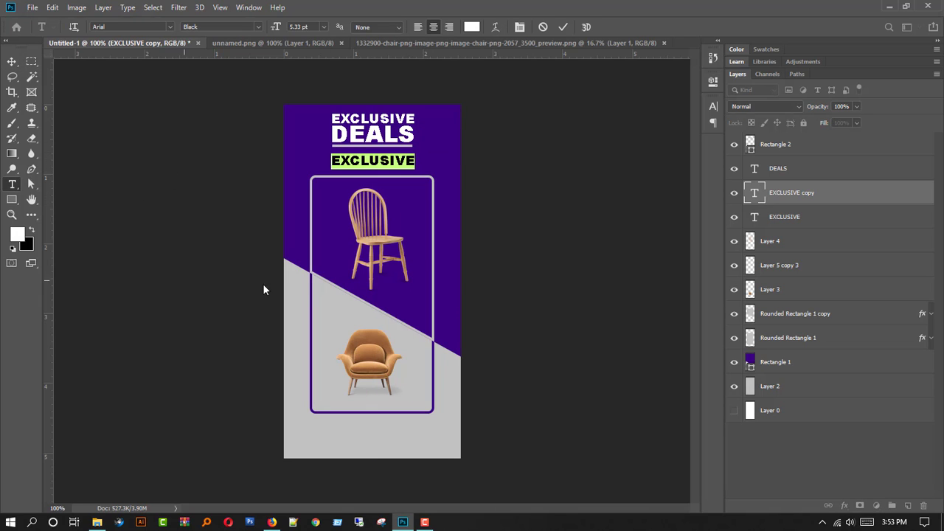
type("saving up")
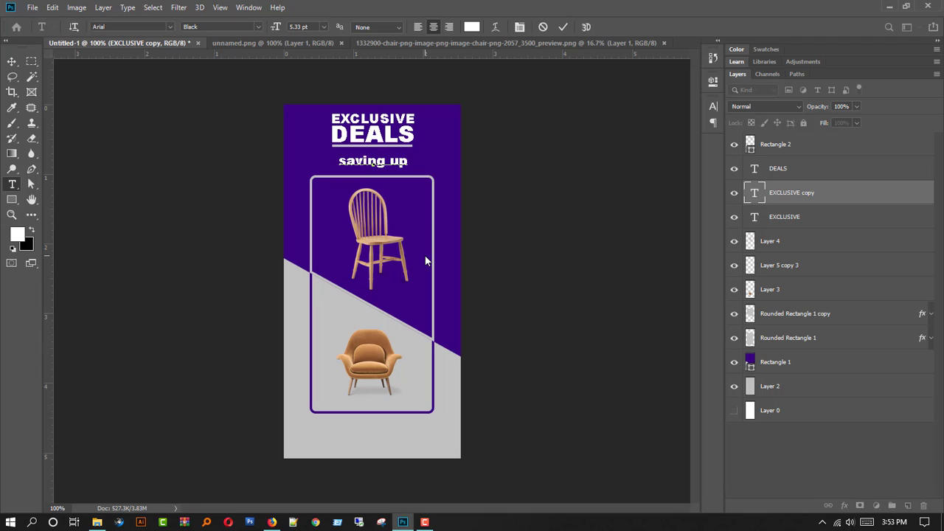
key("BackSpace")
key("BackSpace")
key("BackSpace")
key("BackSpace")
key("BackSpace")
key("BackSpace")
key("BackSpace")
key("BackSpace")
key("BackSpace")
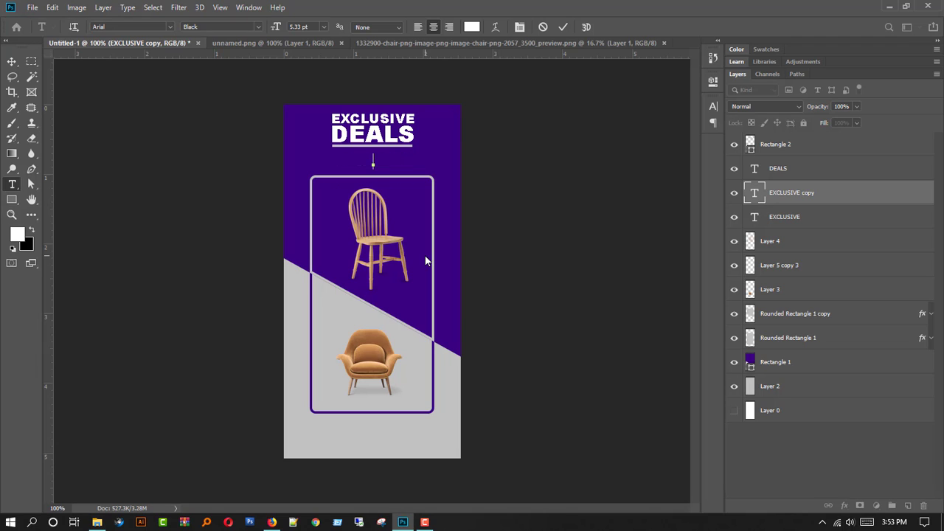
Enter SAVING UPTO 50% as the wording of the copied text above the frame.
type("SAVING UP")
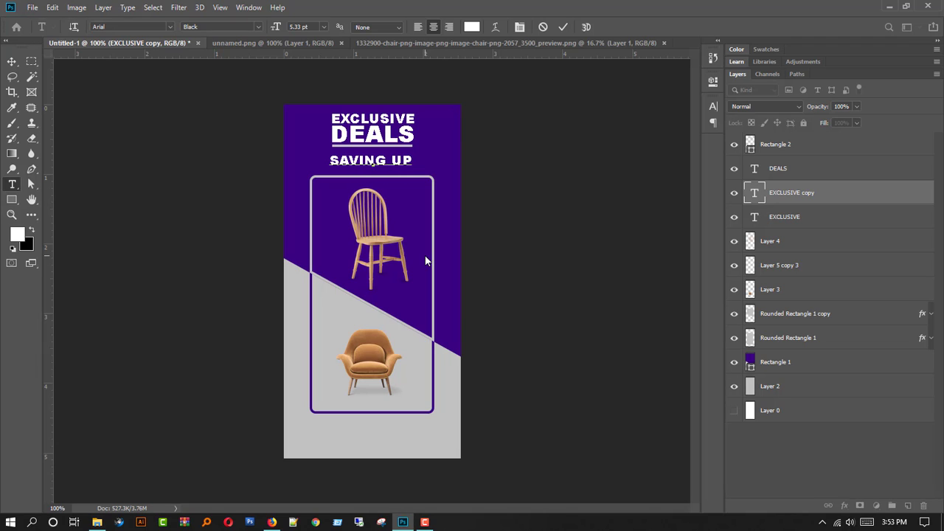
type("TO 50")
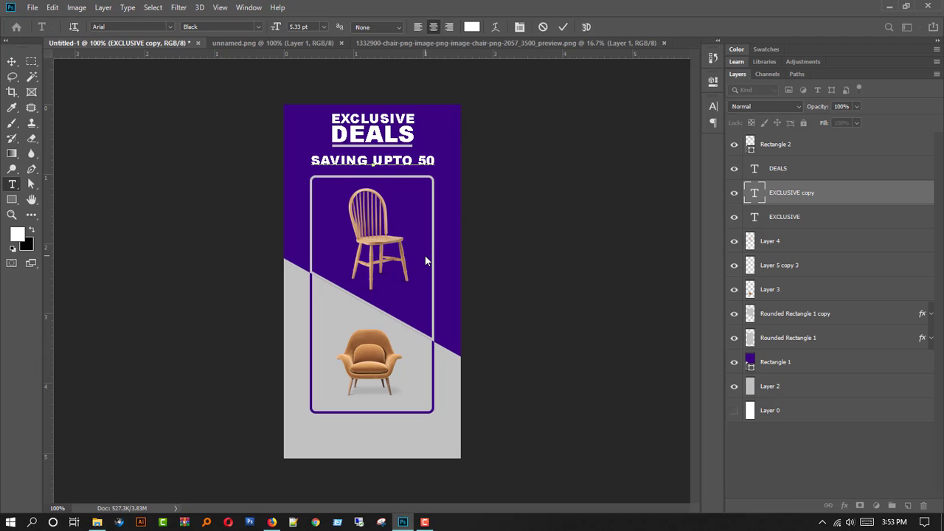
type("%")
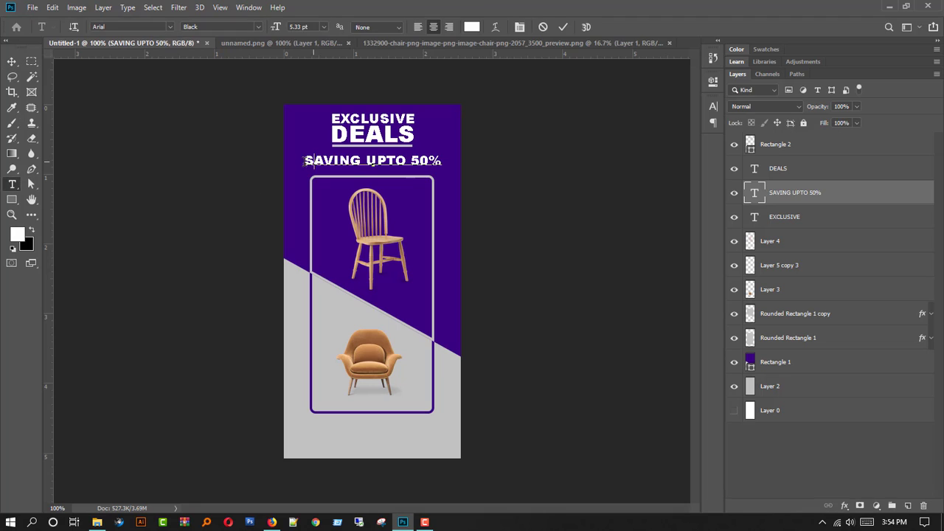
Recolor the SAVING UPTO 50% text with the light gray sampled from the banner's lower background.
key("ctrl+a")
left_click(12, 107)
left_click(299, 336)
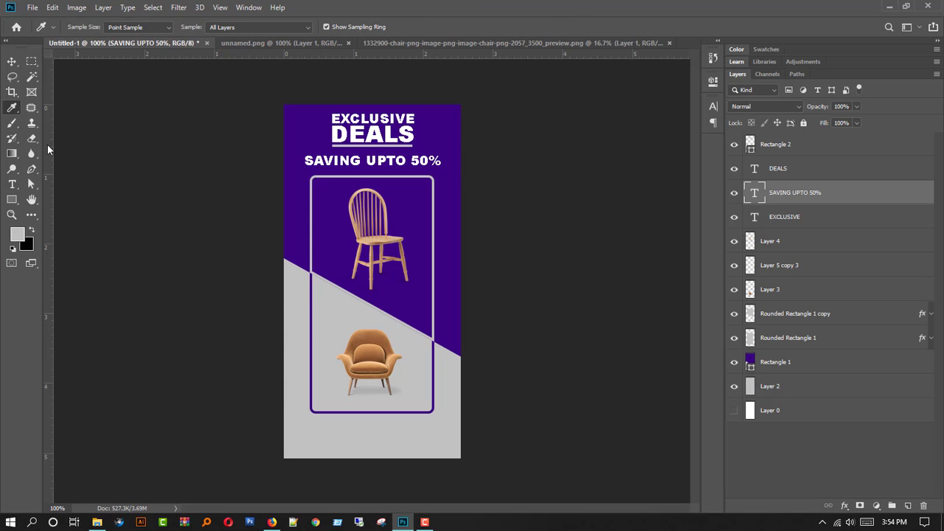
left_click(12, 184)
key("Return")
key("alt+BackSpace")
left_click(13, 63)
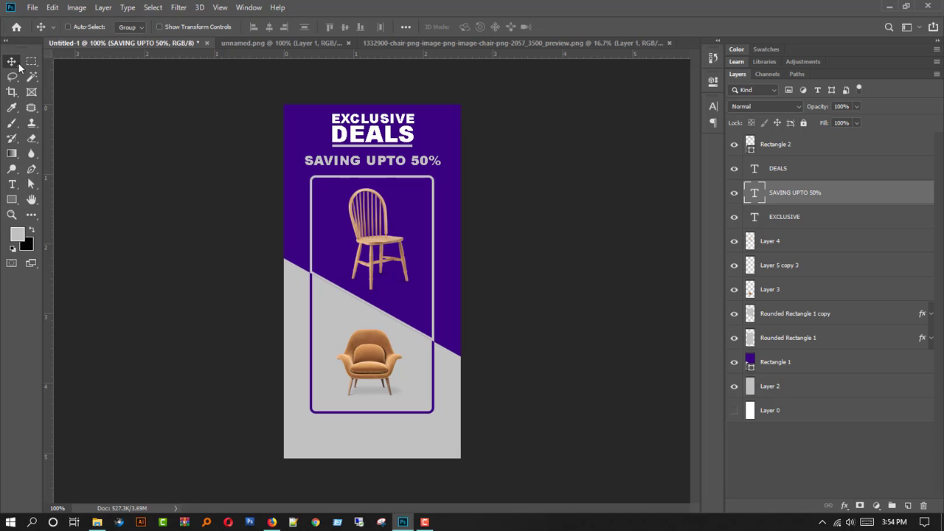
Change the font style of the SAVING UPTO 50% text to Arial Narrow.
left_click(13, 184)
left_click(366, 161)
key("ctrl+a")
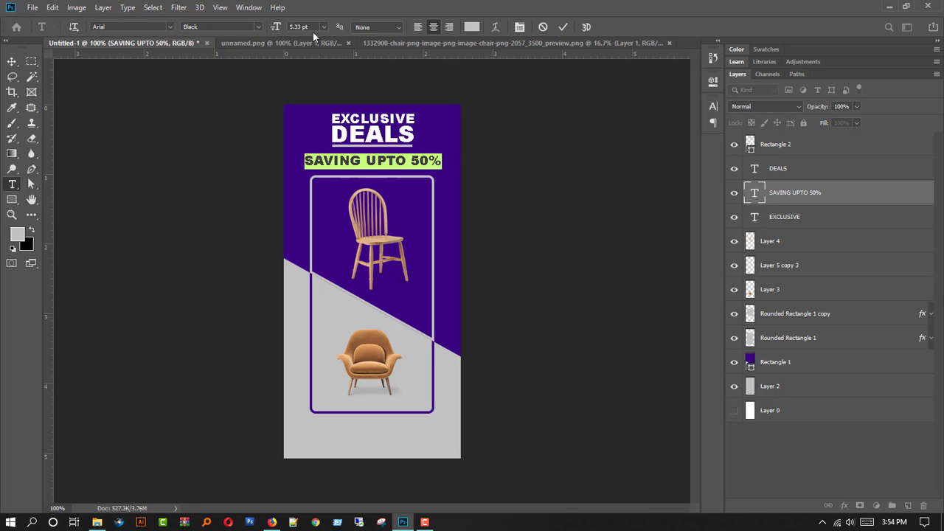
left_click(251, 27)
left_click(251, 37)
left_click(258, 27)
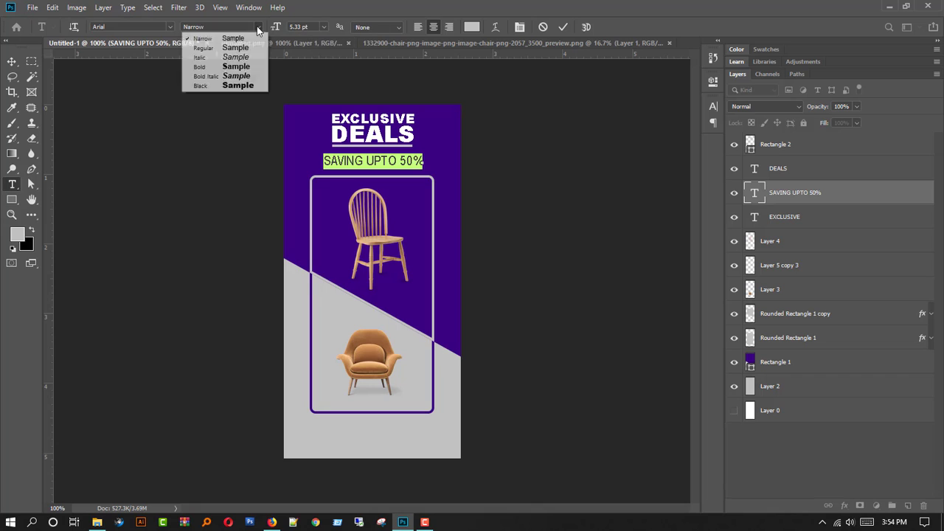
left_click(258, 27)
key("ctrl+r")
key("ctrl+t")
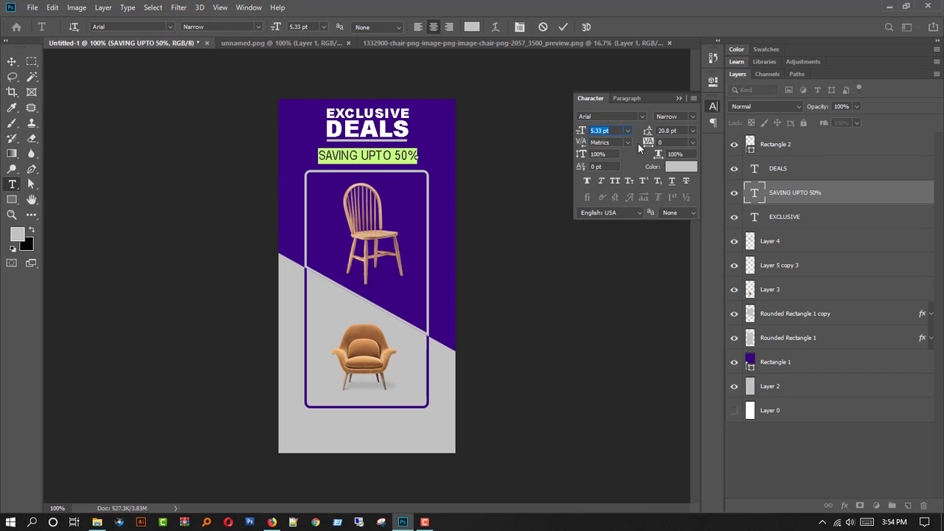
key("ctrl+t")
key("ctrl+Return")
Squash the SAVING UPTO 50% text to about 69% of its height and bring it closer to the underline.
key("v")
key("ctrl+t")
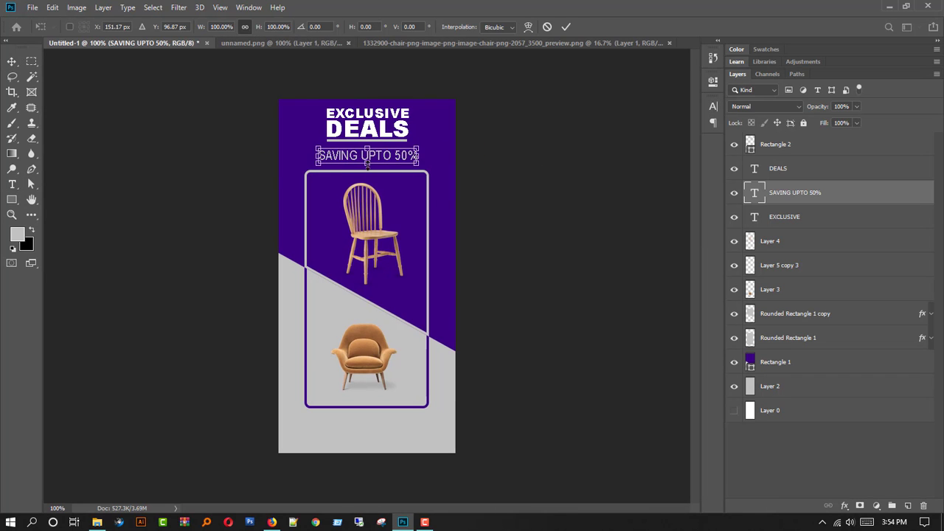
left_click_drag(368, 166, 367, 161)
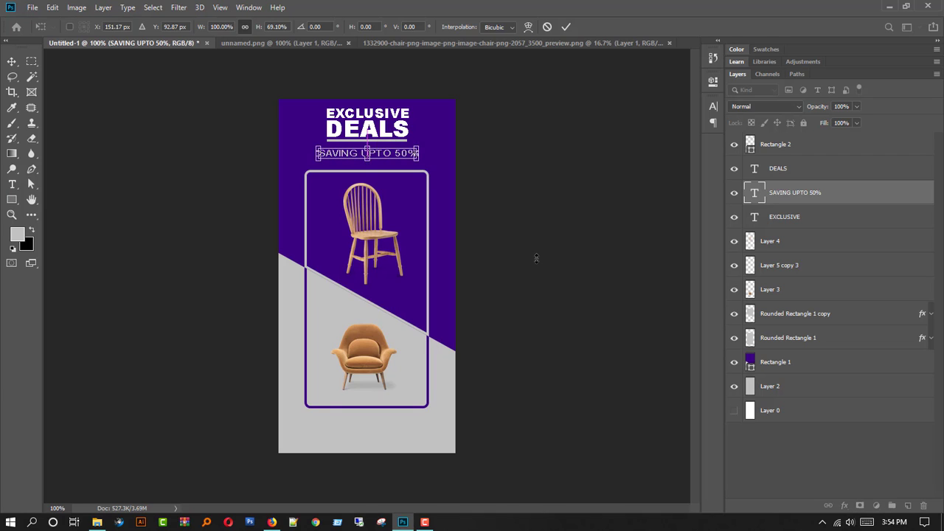
key("Return")
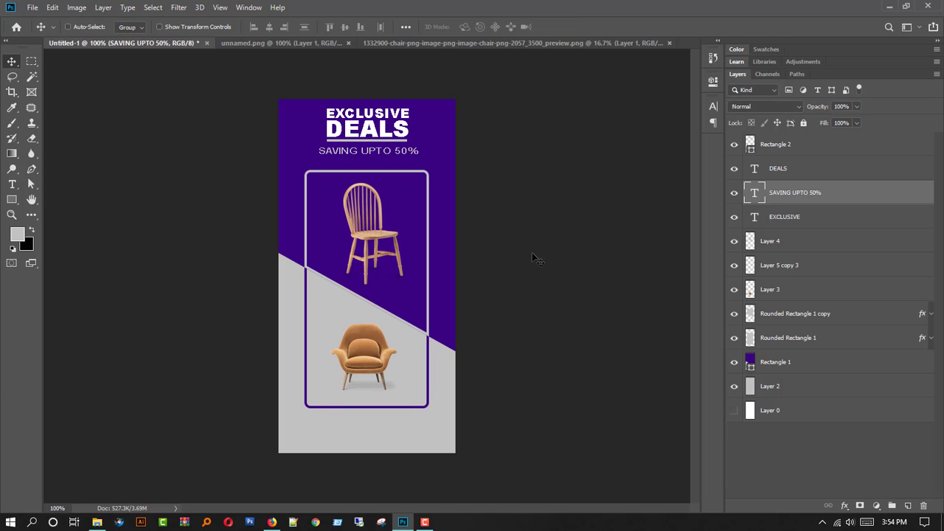
Duplicate the SAVING UPTO 50% text and set the copy's font style to Arial Bold.
key("t")
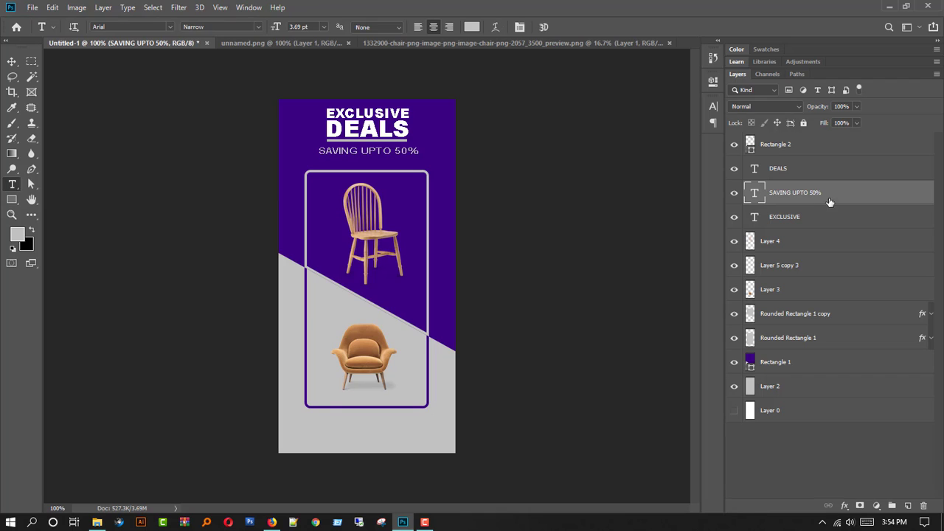
left_click_drag(829, 193, 908, 506)
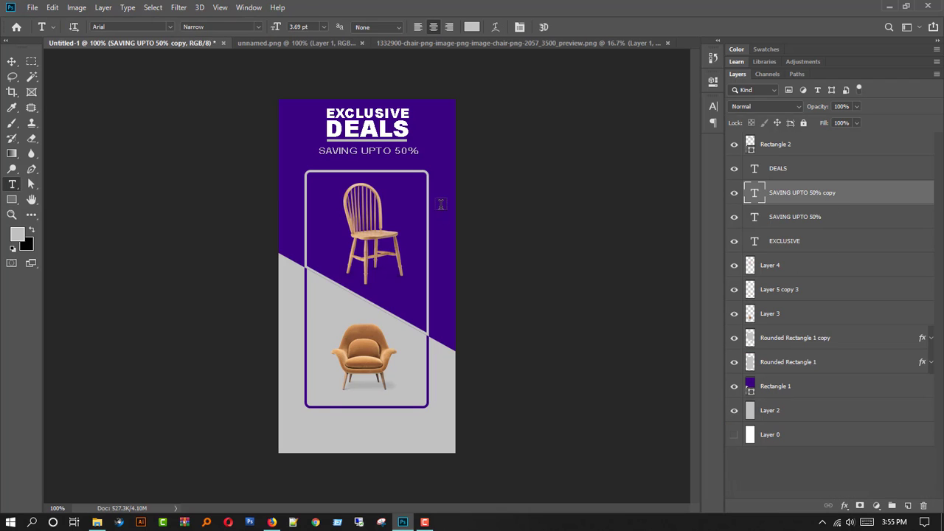
left_click(293, 156)
key("ctrl+a")
left_click(258, 28)
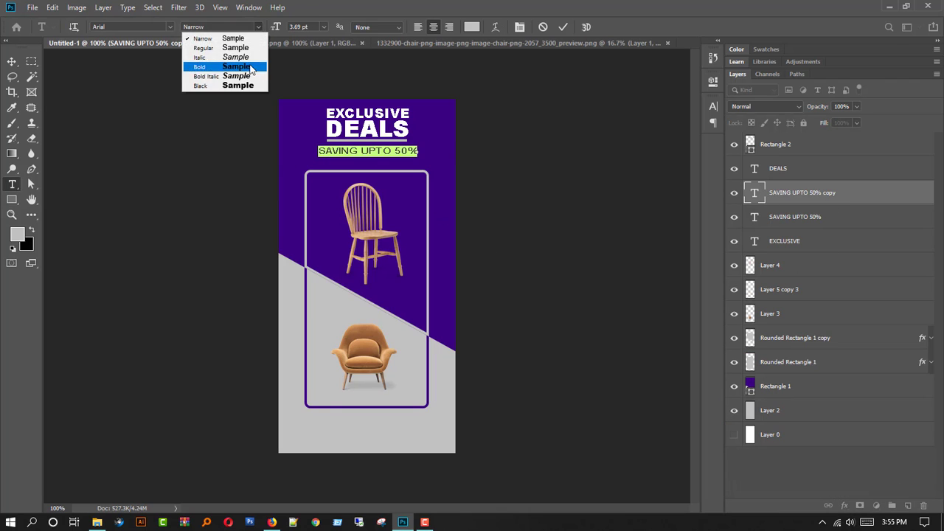
left_click(248, 63)
key("v")
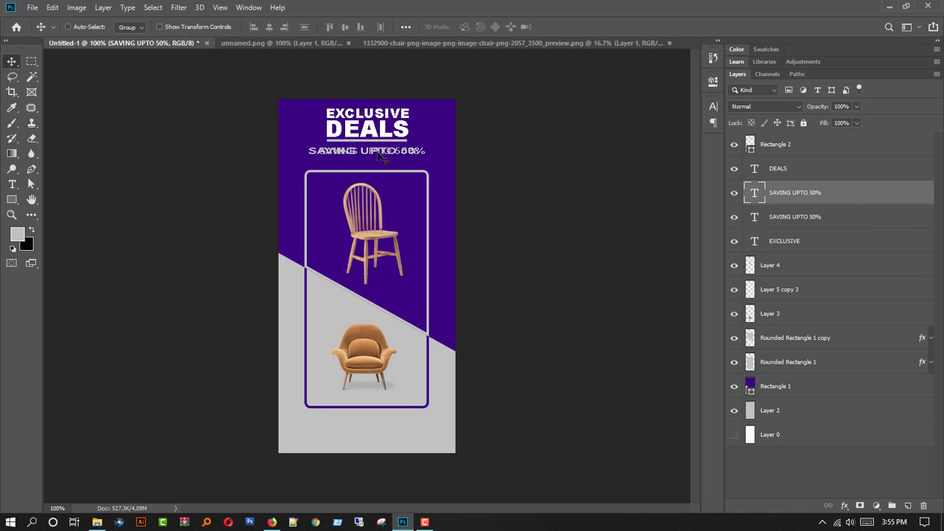
Move the original narrow SAVING UPTO 50% text below the bold line and reword it as ALL ONLINE STORE PURCHASE.
left_click_drag(385, 152, 406, 173)
left_click(865, 219)
key("t")
key("Return")
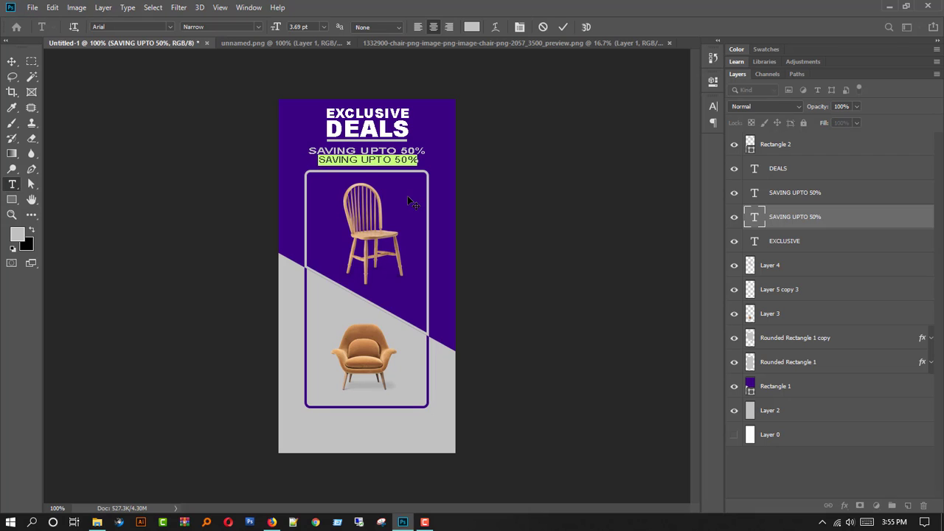
type("ALL")
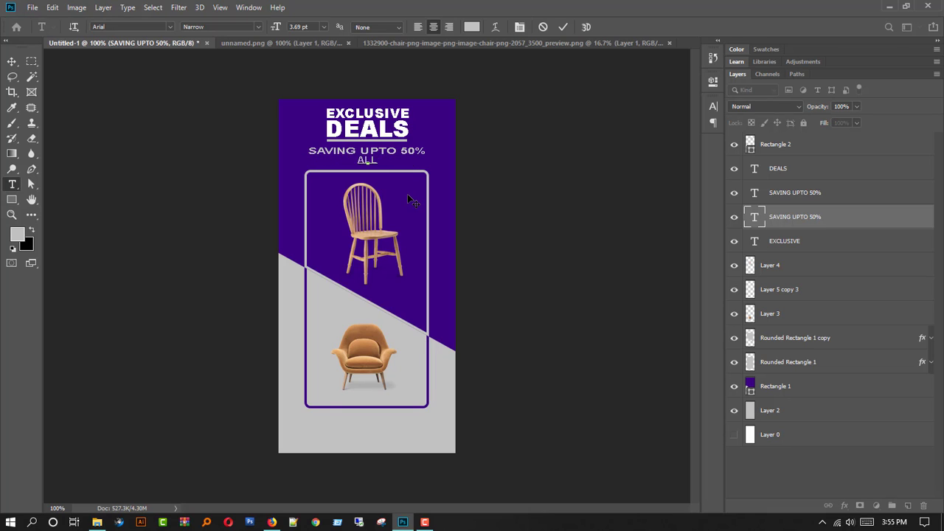
type(" ONLINE STORE")
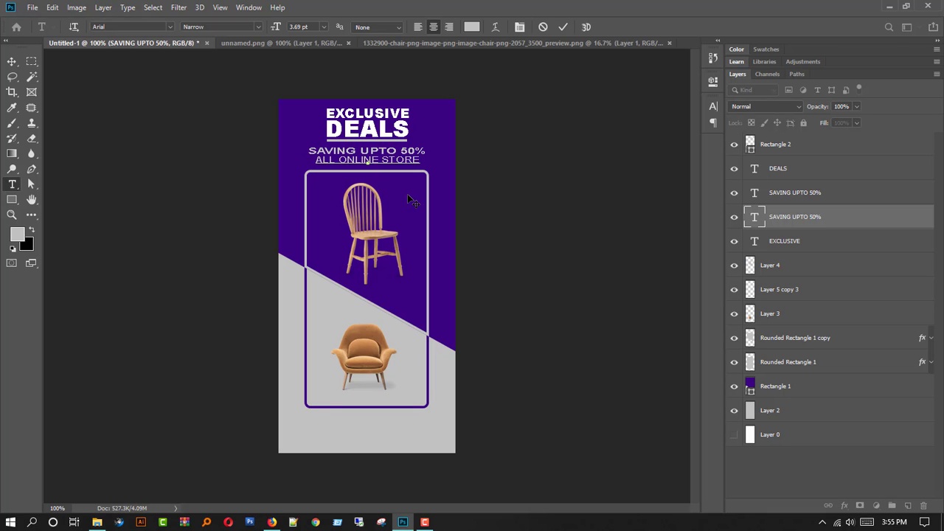
type(" PURCHE")
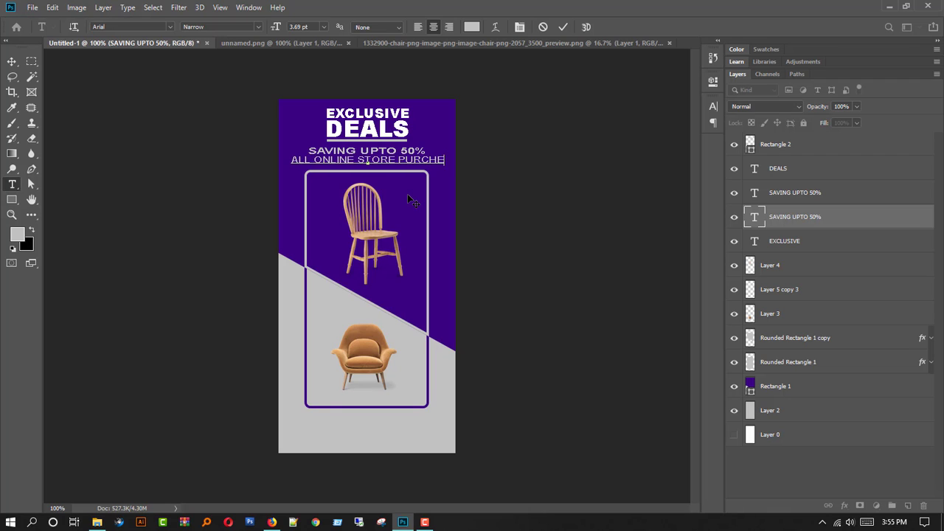
key("BackSpace")
type("ASE")
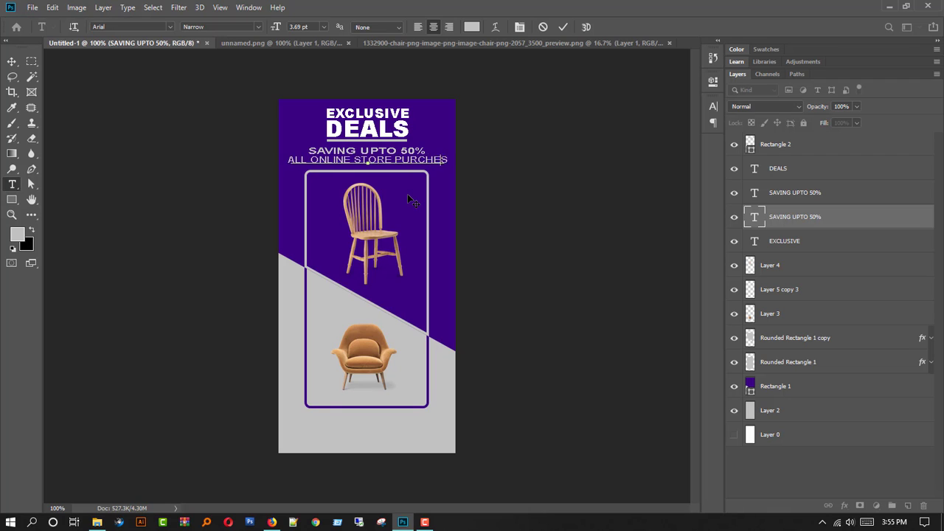
Set the font size of the ALL ONLINE STORE PURCHASE text to 3 pt.
key("shift+Home")
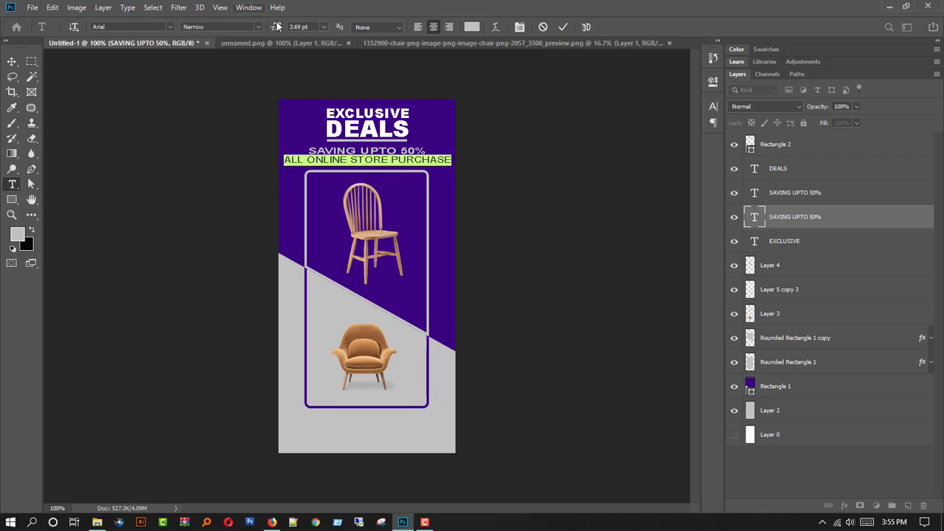
key("Return")
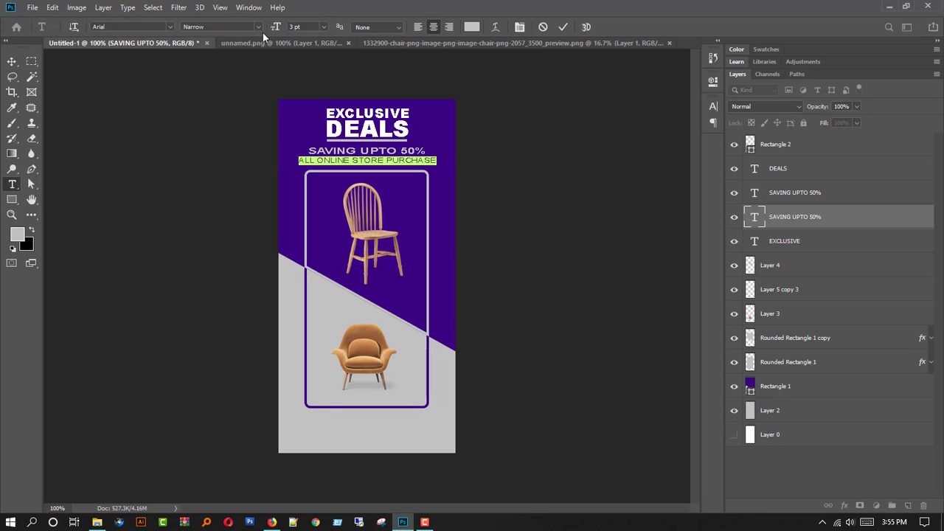
left_click(12, 61)
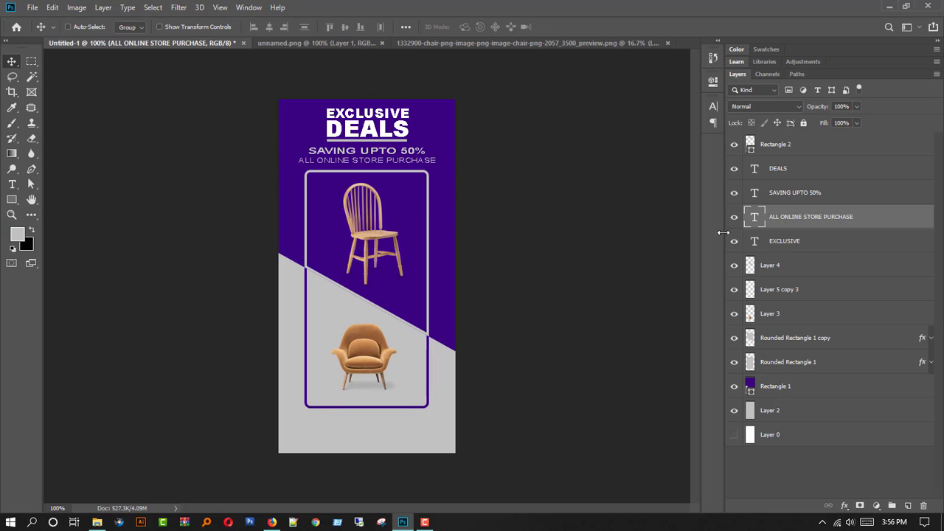
Nudge the SAVING UPTO 50% and ALL ONLINE STORE PURCHASE lines slightly down together.
left_click(810, 197, "shift")
key("Down")
key("Down")
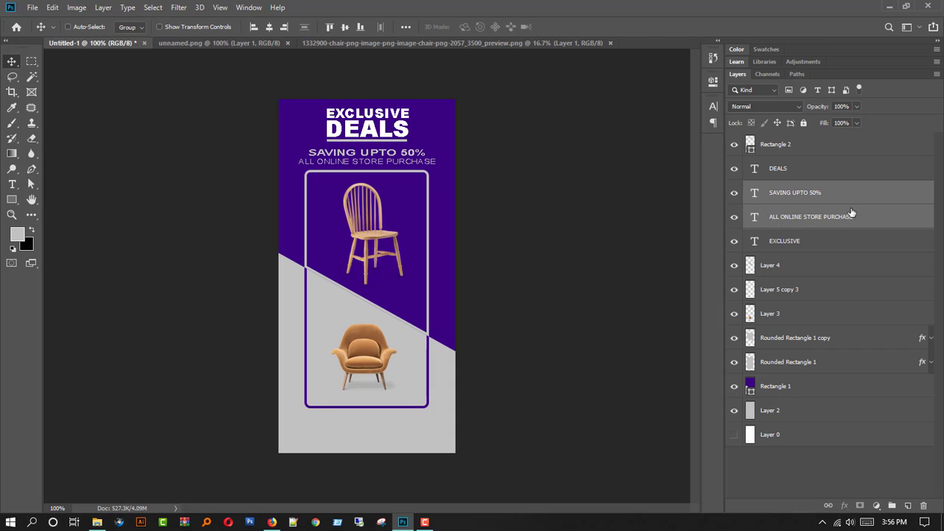
Align the underline and all four text layers above the frame on their horizontal centers.
left_click(815, 151)
left_click(821, 247, "shift")
left_click(269, 28)
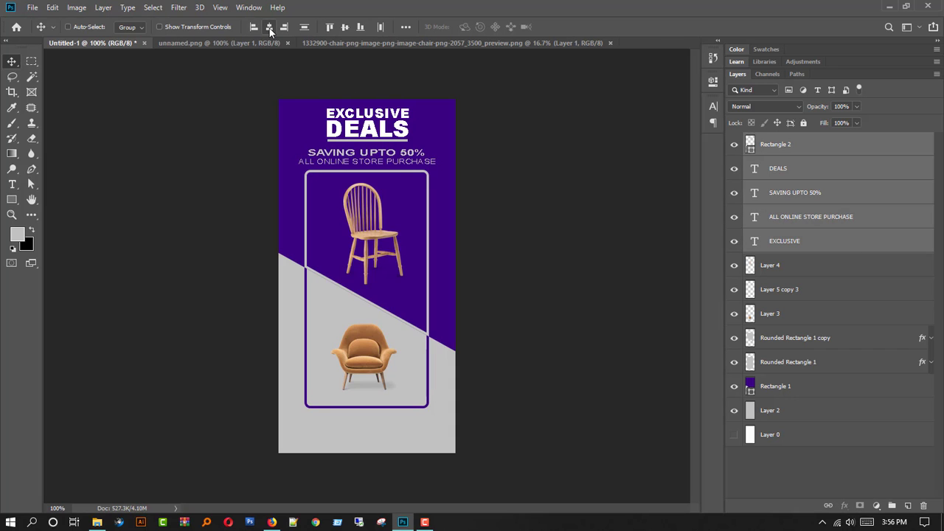
Reorder the EXCLUSIVE layer above DEALS and nudge both heading words and their underline slightly down.
left_click_drag(802, 244, 796, 194)
key("Down")
key("Down")
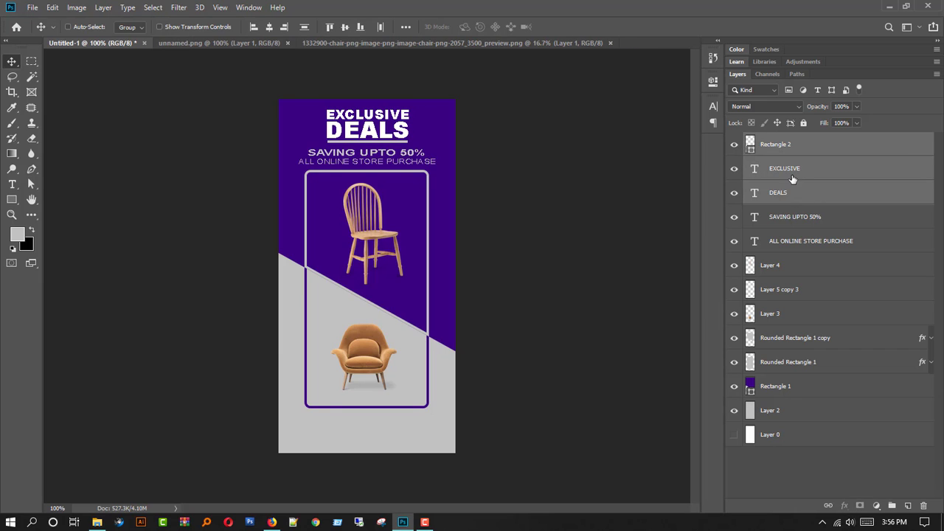
left_click(792, 177)
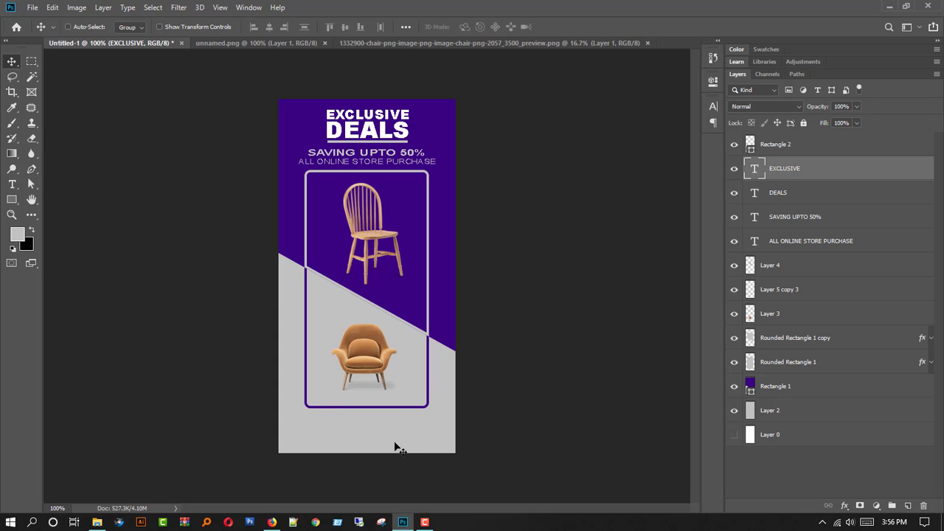
Draw a rounded rectangle about 118 by 31 px with 10 px corners in the banner's lower-right gray area.
right_click(12, 200)
left_click(55, 198)
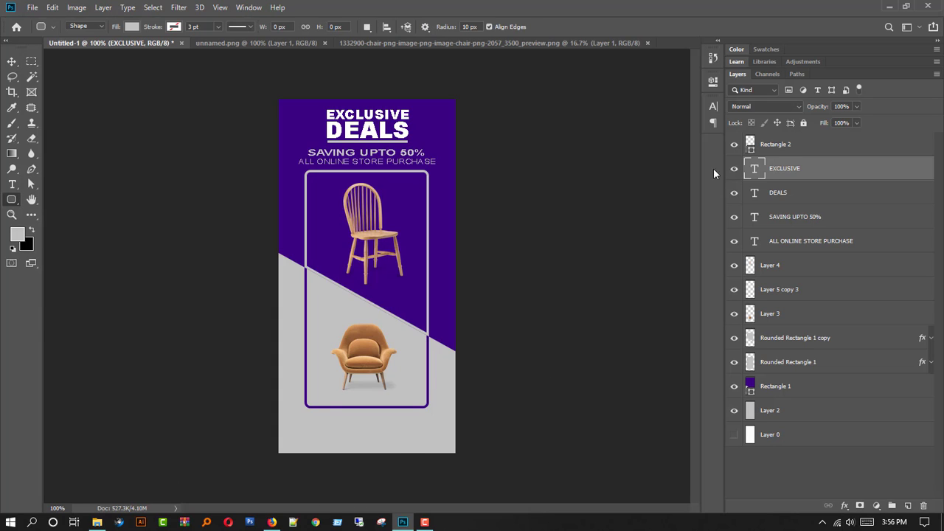
left_click(786, 146)
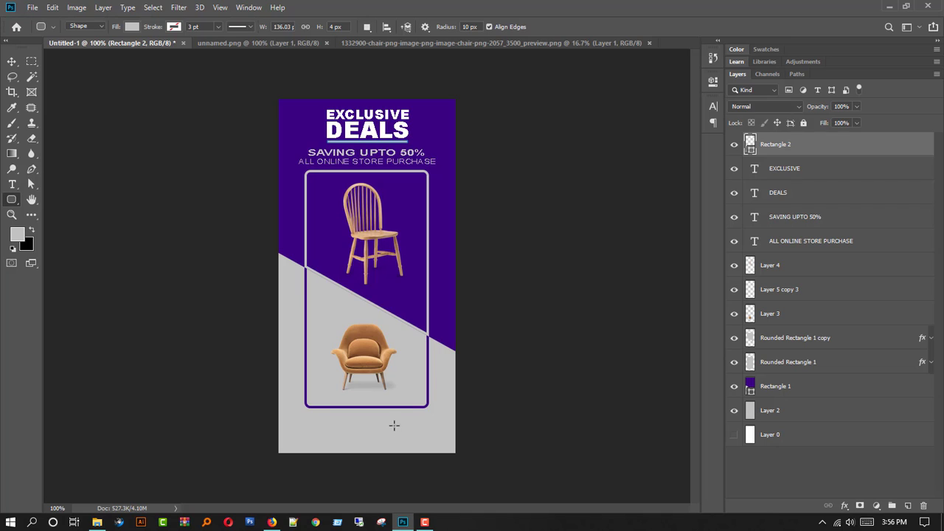
left_click_drag(375, 427, 445, 447)
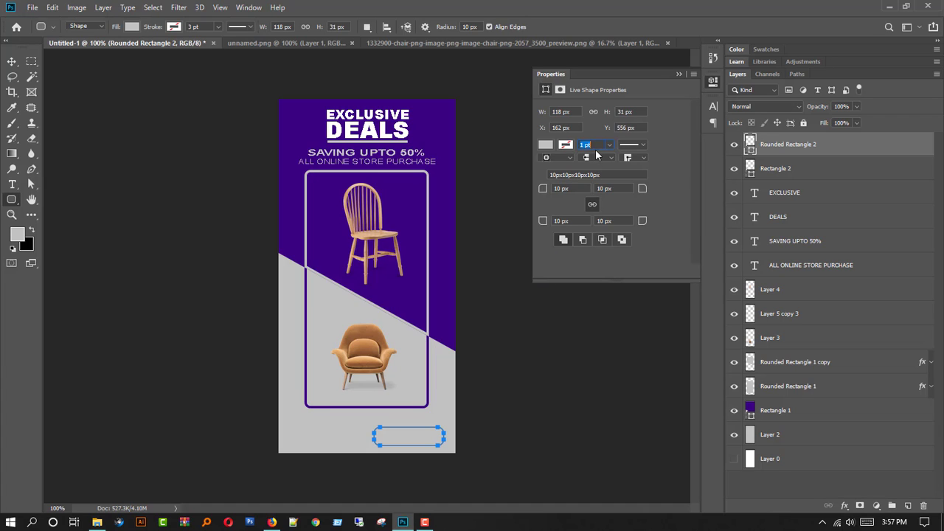
left_click(568, 159)
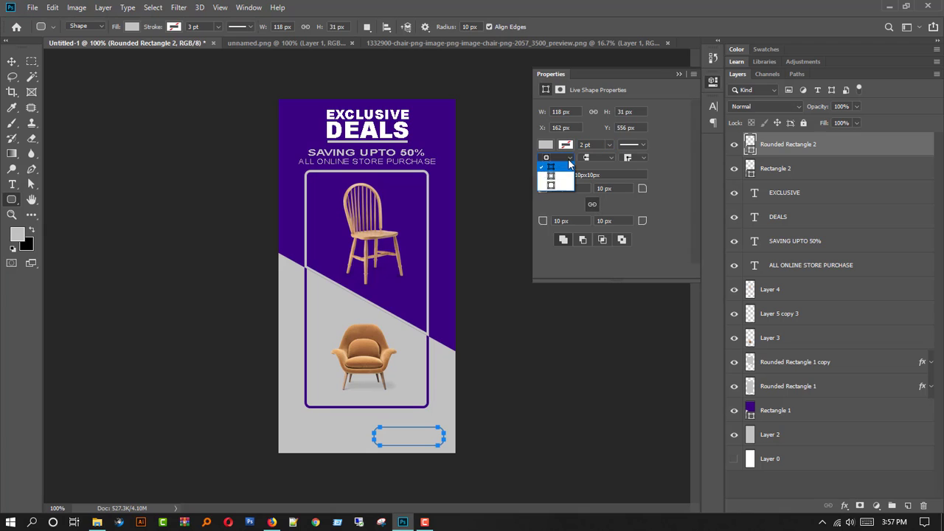
left_click(569, 163)
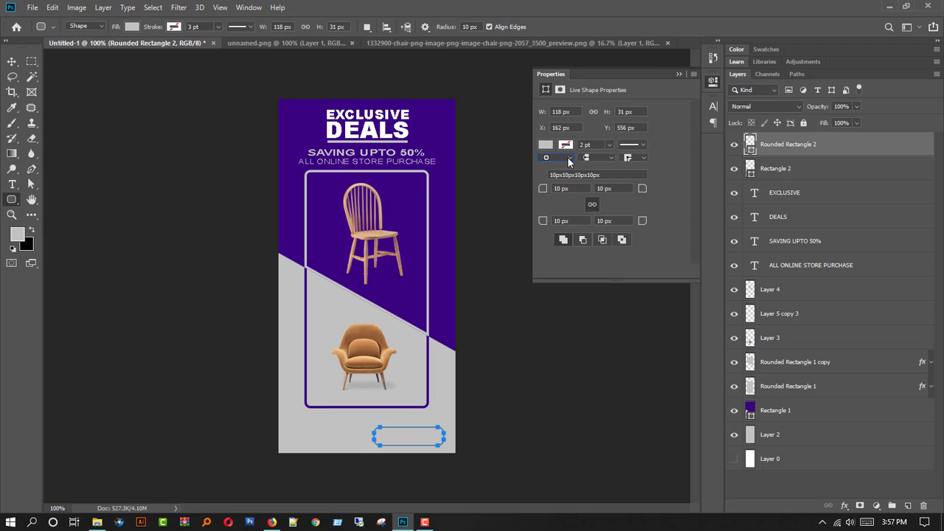
left_click(679, 74)
Fill the new rounded rectangle with the purple sampled from the banner's background.
double_click(751, 147)
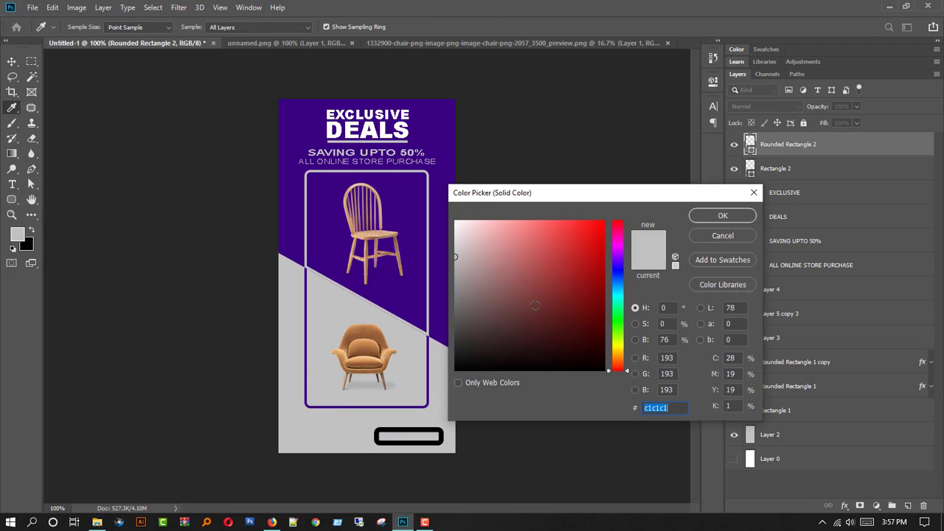
left_click(398, 294)
left_click(722, 214)
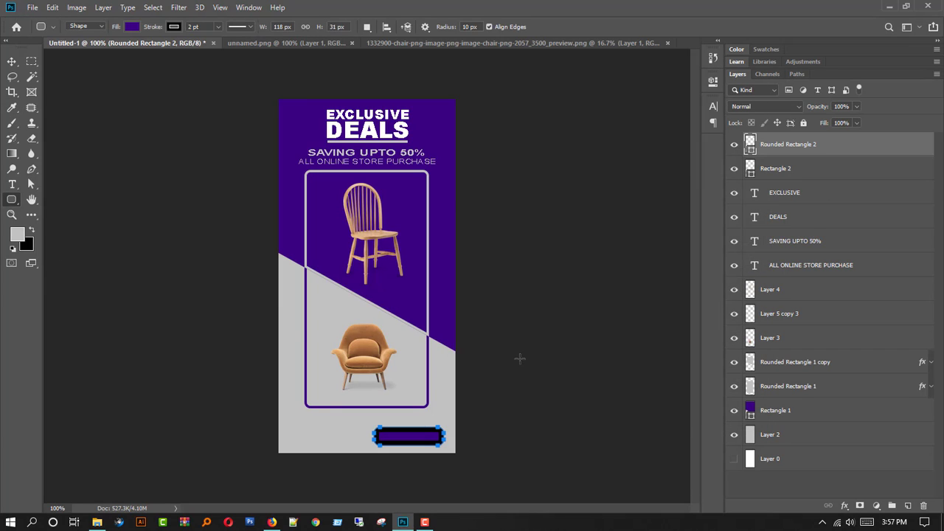
Reduce the rounded rectangle's stroke width until its black outline is gone.
left_click(218, 26)
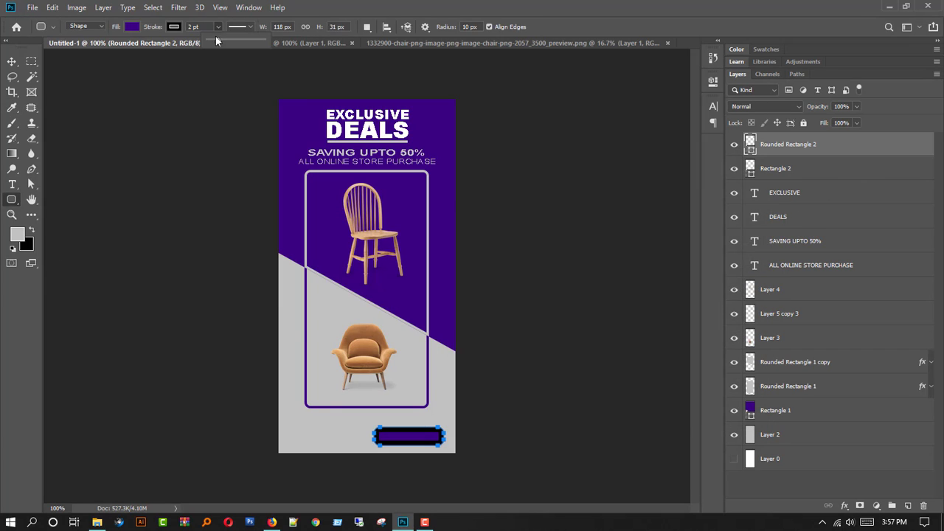
left_click_drag(216, 40, 187, 49)
left_click(830, 157)
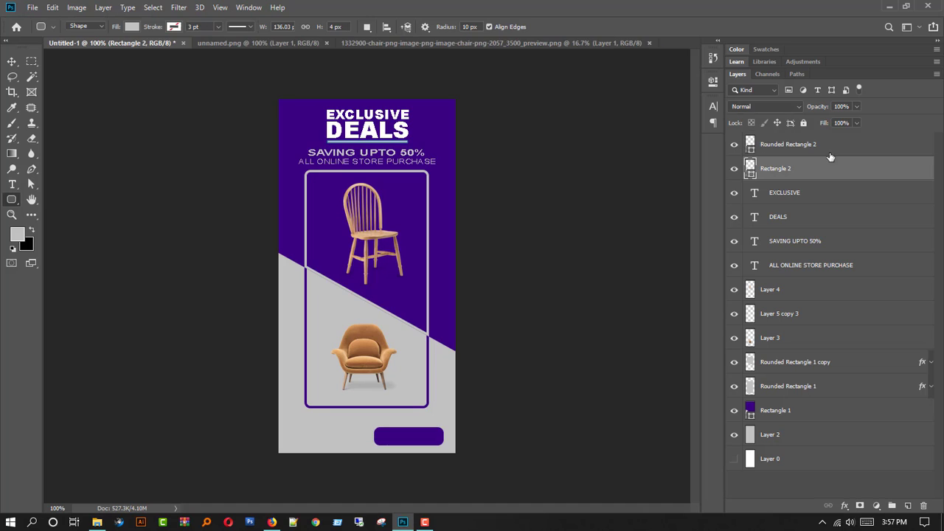
Nudge the purple rounded rectangle slightly upward in the gray area below the frame.
left_click(830, 152)
left_click(12, 61)
key("Up")
key("Up")
key("Up")
key("Up")
key("Up")
key("Up")
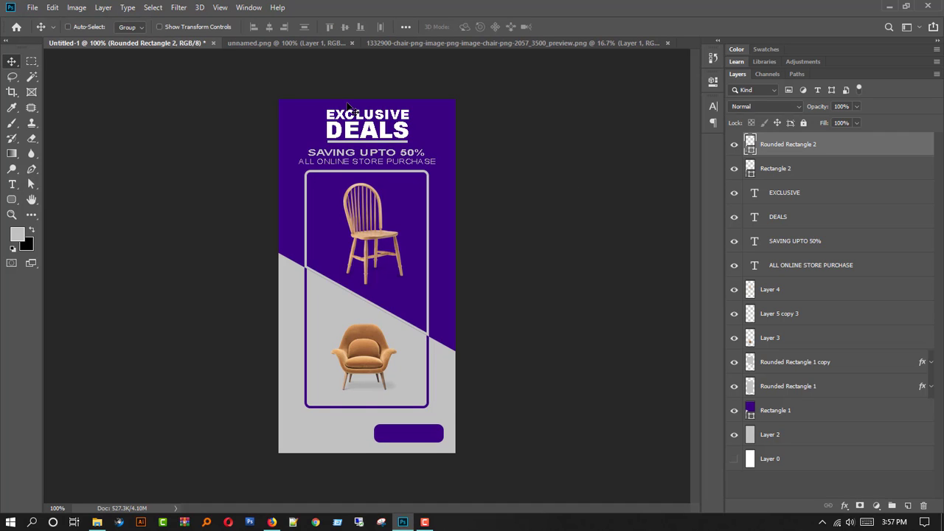
key("Down")
key("Down")
Duplicate the EXCLUSIVE text, place the copy over the purple rounded rectangle and bring its layer to the top.
key("t")
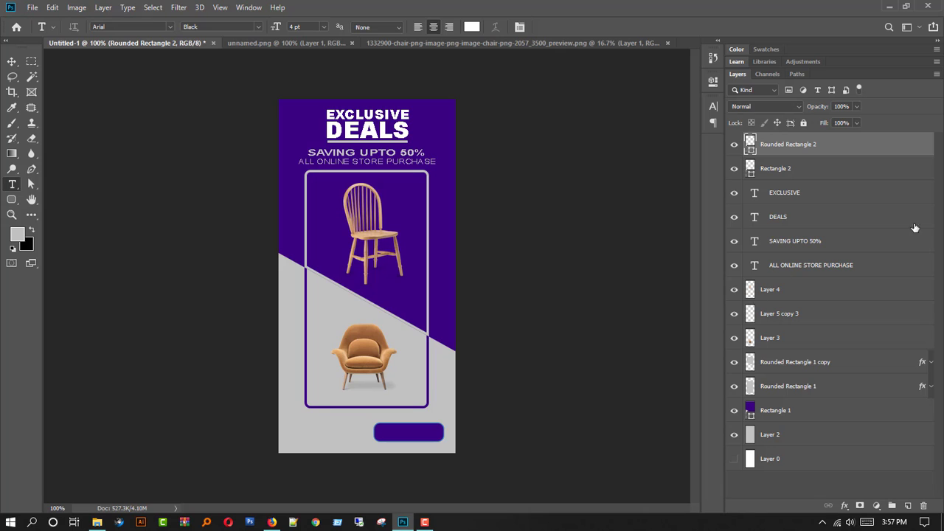
left_click(830, 247)
left_click_drag(915, 198, 908, 505)
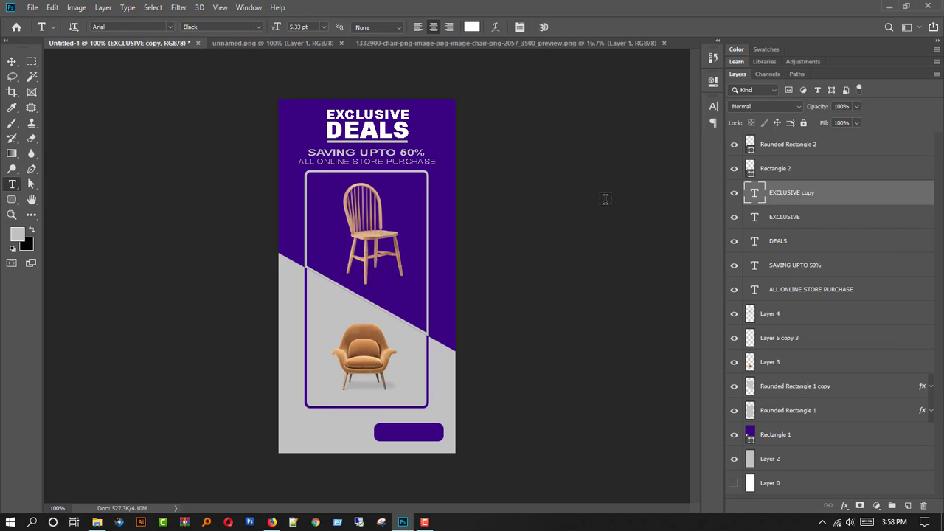
key("v")
left_click_drag(380, 126, 421, 441)
left_click_drag(834, 192, 833, 142)
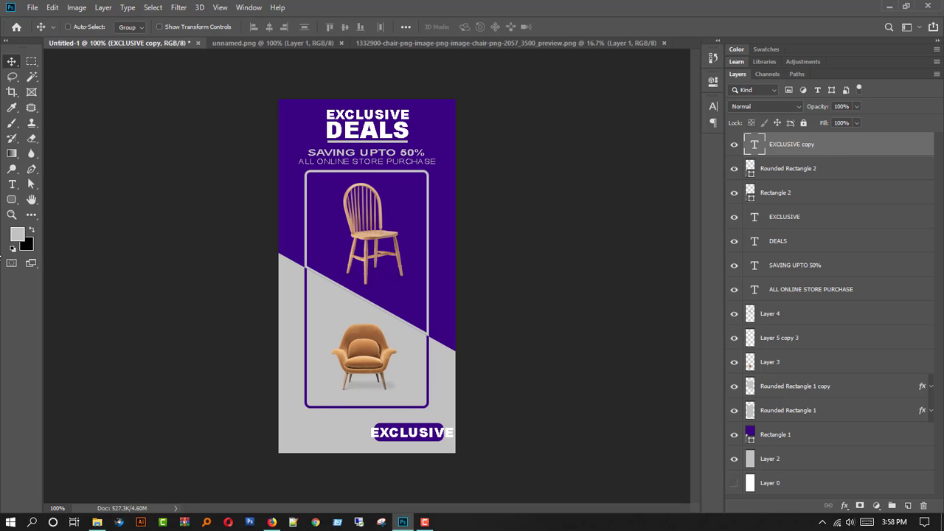
Reword the copied text on the purple button as SHOP NOW and set its font size to 4 pt.
double_click(754, 144)
type("SHOP")
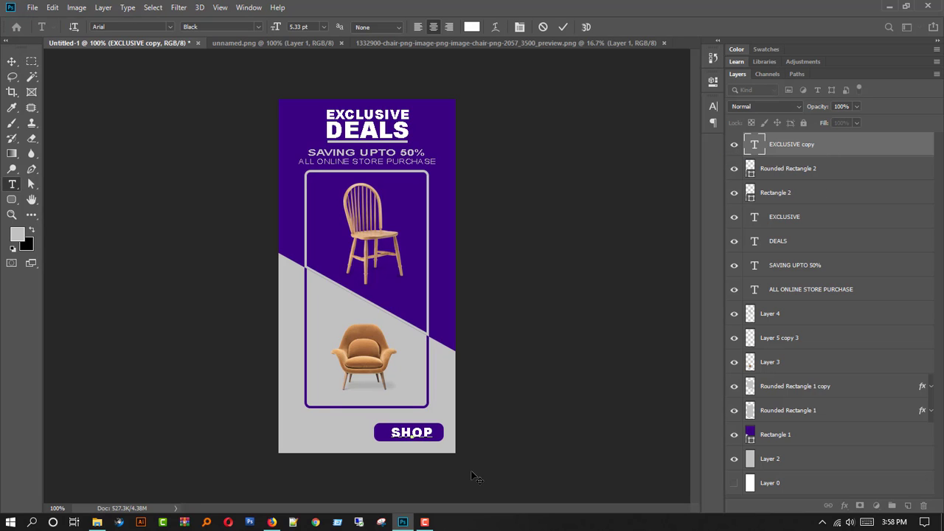
type(" NOW")
key("ctrl+a")
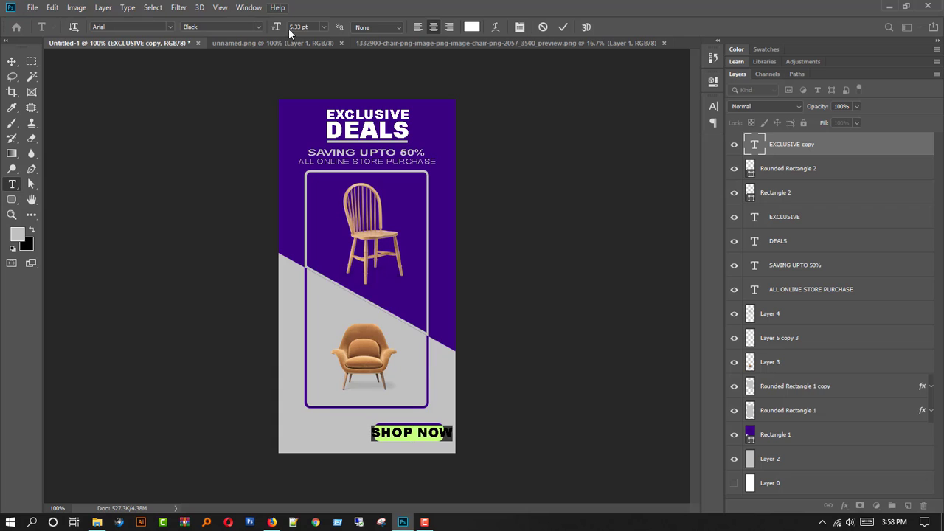
type("4")
key("Return")
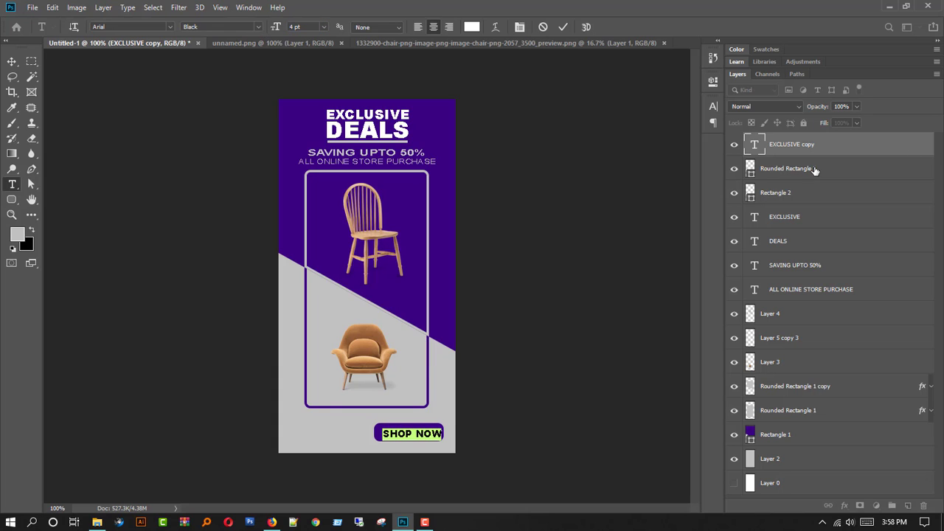
Center the SHOP NOW text horizontally and vertically on the purple rounded rectangle.
left_click(837, 180, "shift")
key("v")
left_click(270, 27)
left_click(344, 26)
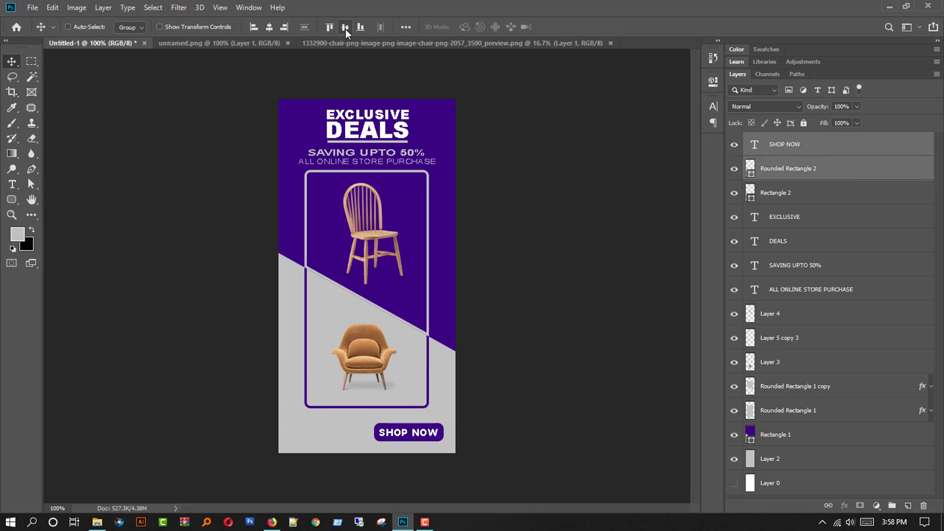
Add a new white text reading LOGO in the gray area beside the SHOP NOW button.
left_click(835, 154)
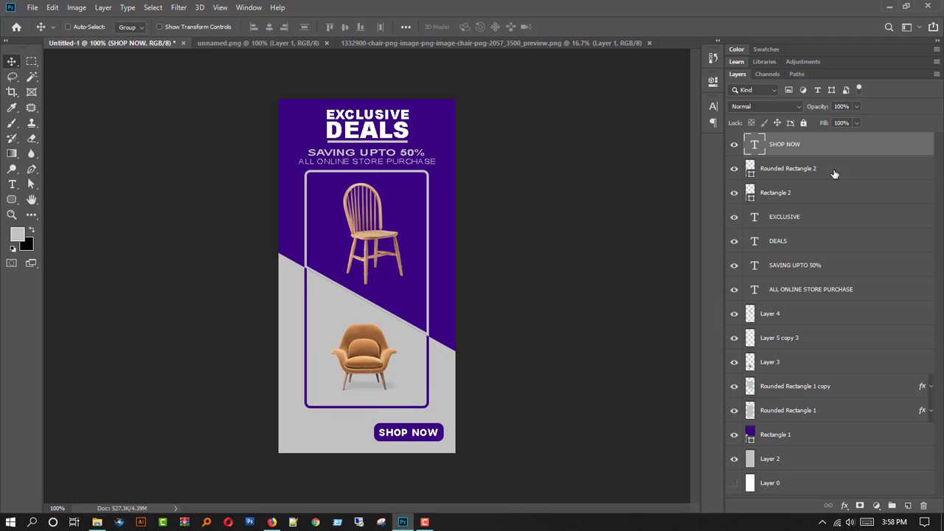
left_click(12, 184)
left_click(281, 434)
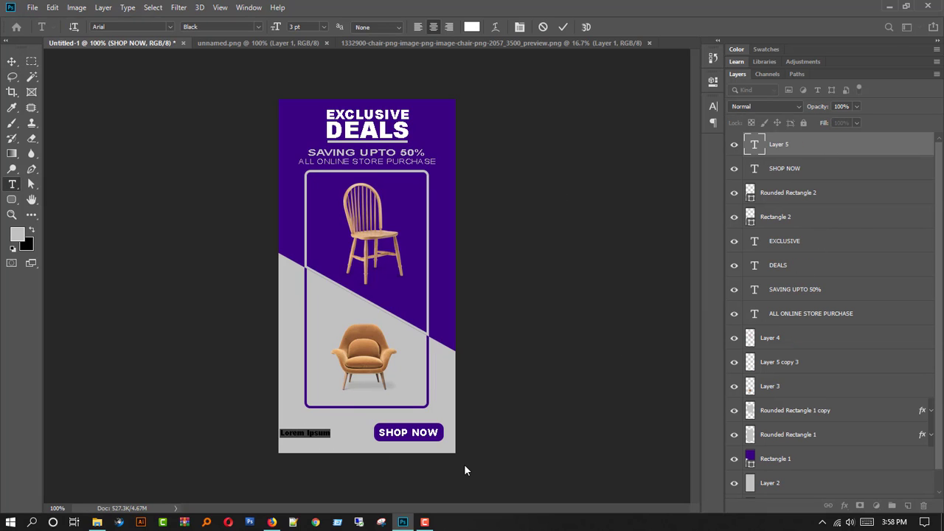
type("LOGO")
left_click(712, 106)
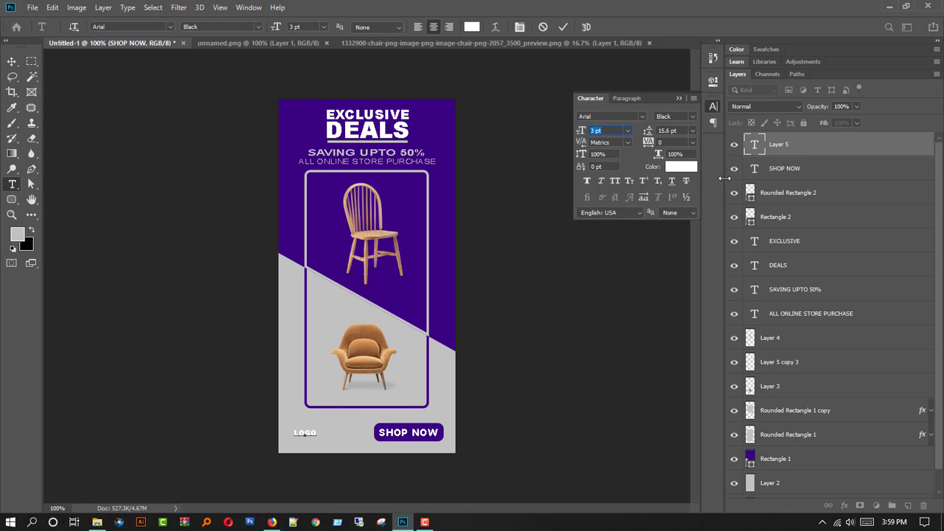
Scale the LOGO text to about 232% width and 241% height and nudge it right within the gray area.
left_click(12, 61)
key("ctrl+t")
left_click_drag(316, 428, 337, 423)
key("shift+Right")
key("shift+Right")
key("Right")
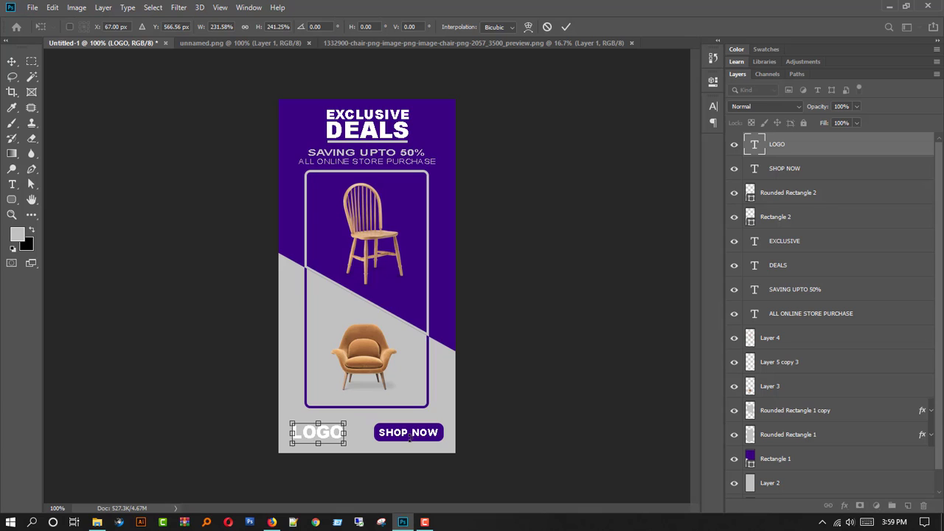
key("Right")
key("Right")
key("Right")
key("Right")
key("Right")
key("Right")
key("Return")
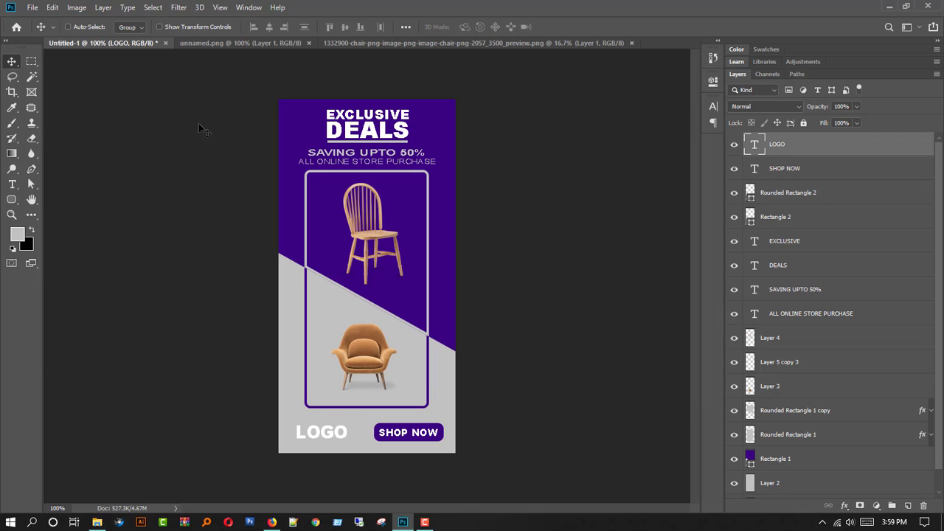
Extend the canvas above the EXCLUSIVE DEALS heading with the Crop tool, making the banner about 300 x 628 pixels.
left_click(30, 7)
left_click(13, 92)
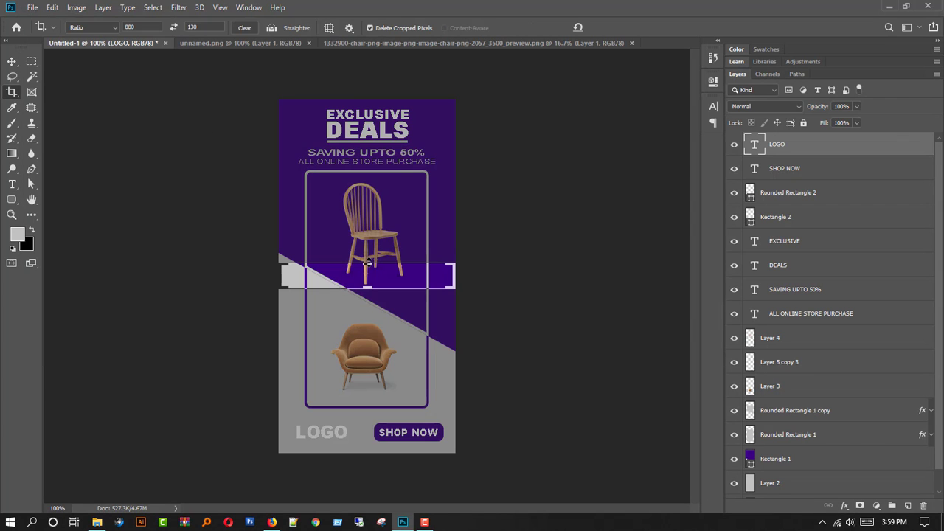
left_click_drag(370, 268, 369, 137)
left_click_drag(365, 277, 364, 358)
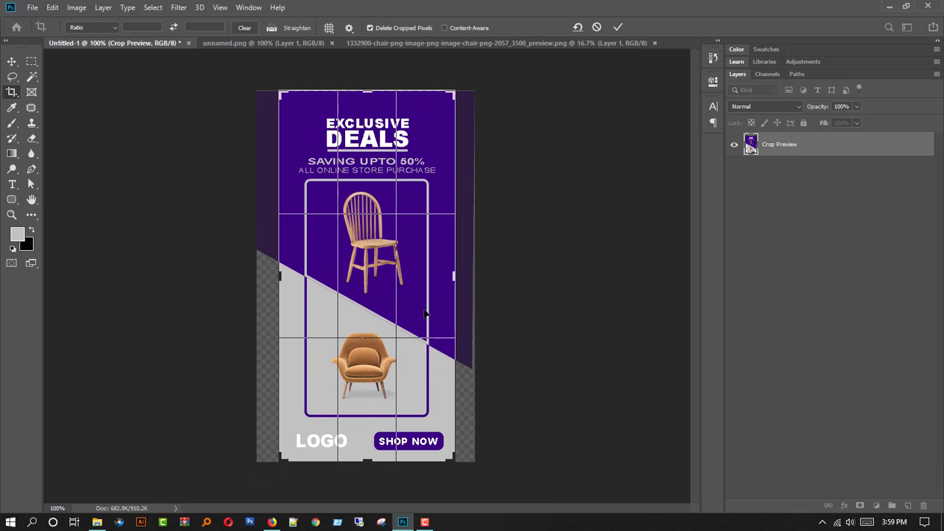
left_click_drag(453, 277, 454, 278)
left_click_drag(281, 279, 282, 282)
left_click_drag(367, 92, 367, 94)
key("Return")
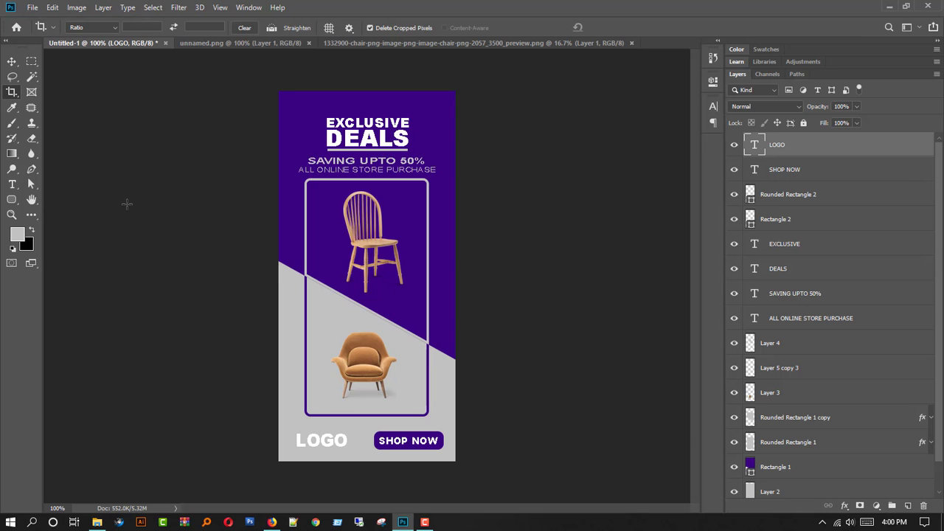
Save the banner as a JPEG named BANNER AD in New folder (2) with maximum quality 12 and the Baseline Standard format.
left_click(33, 8)
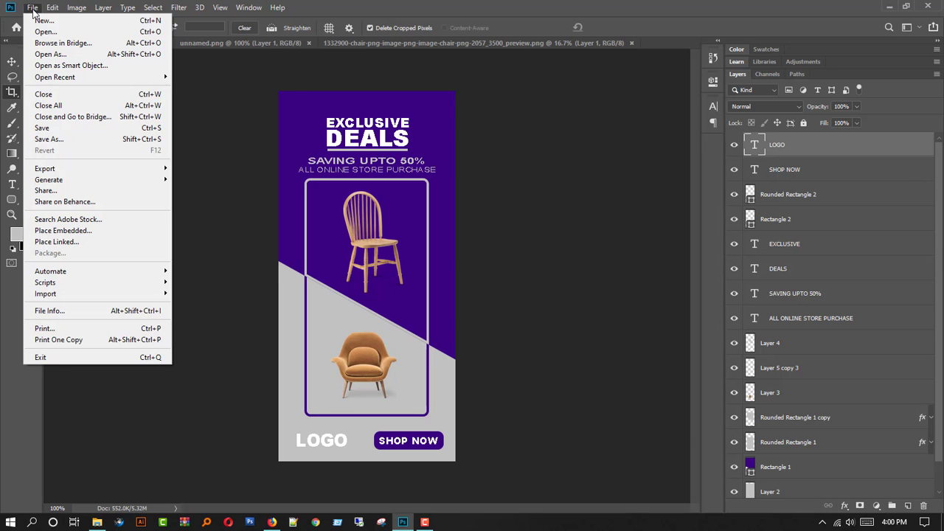
left_click(66, 139)
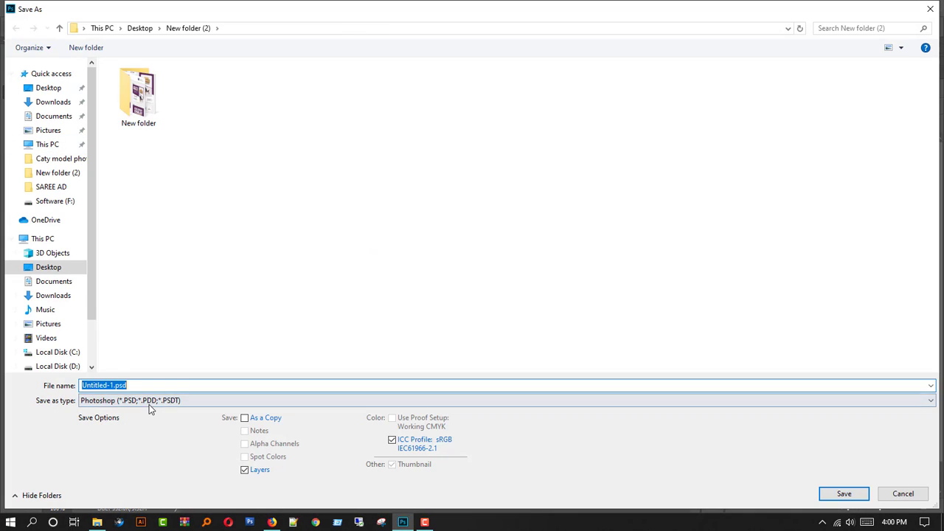
left_click(147, 401)
left_click(143, 282)
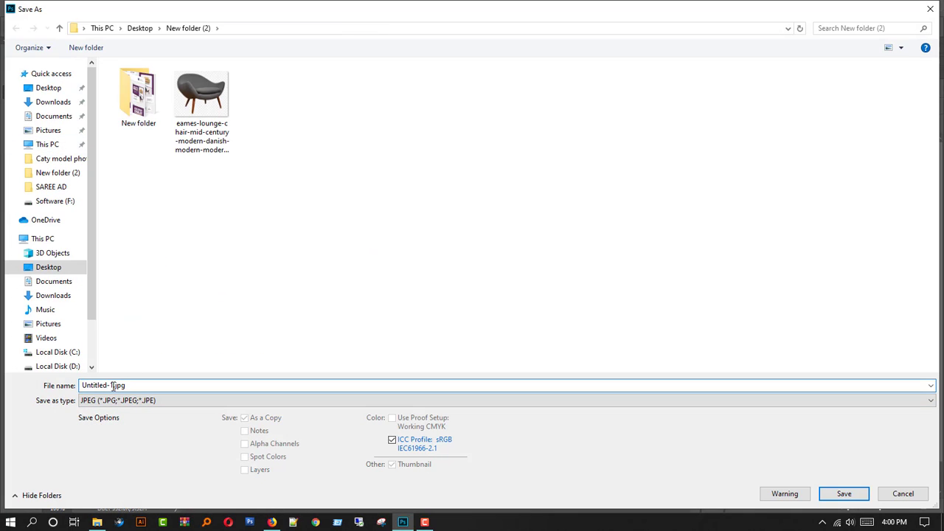
type("BANNER AD")
left_click(843, 493)
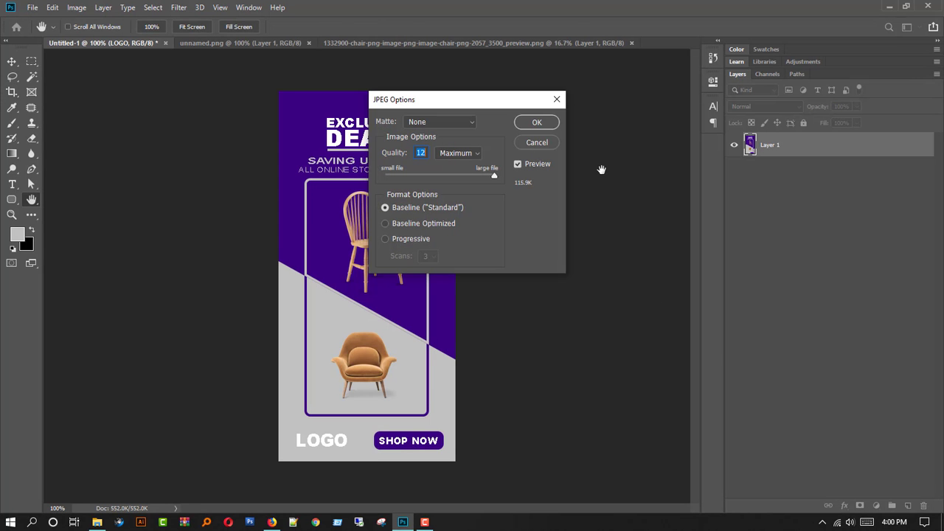
left_click(536, 122)
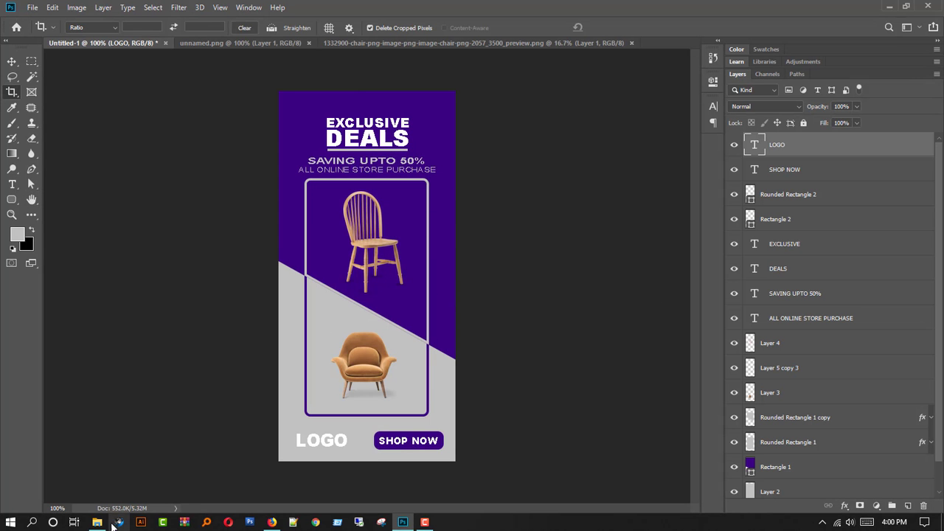
Open the saved BANNER AD image from File Explorer in Picasa Photo Viewer and inspect the finished banner.
left_click(97, 522)
double_click(211, 125)
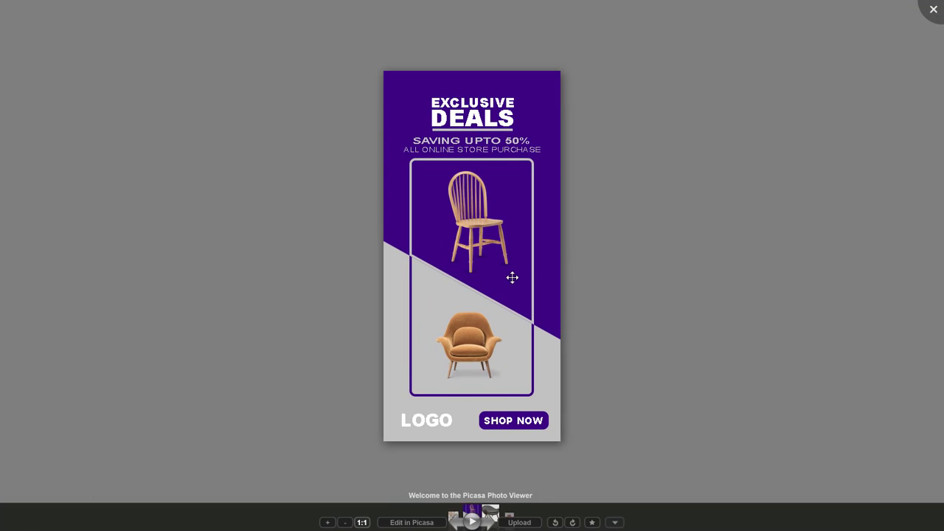
scroll(512, 277, "up", 2)
scroll(489, 320, "down", 2)
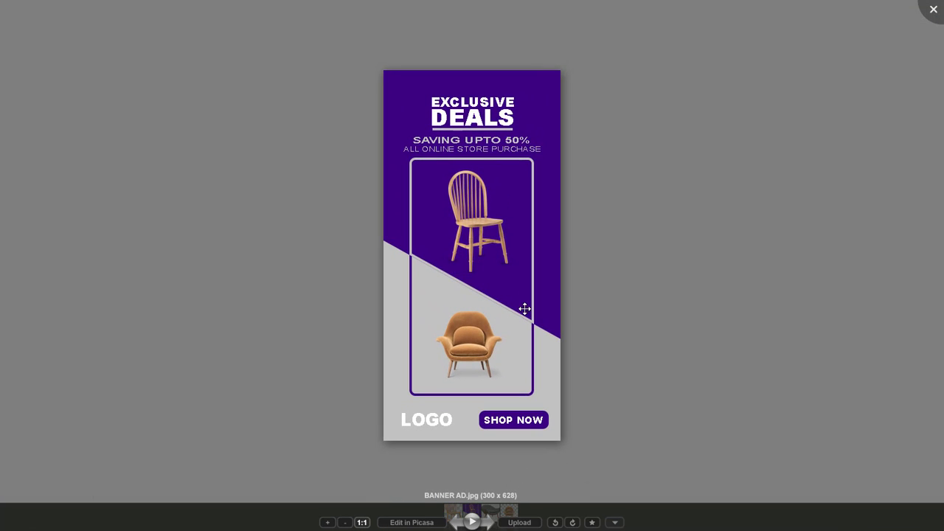